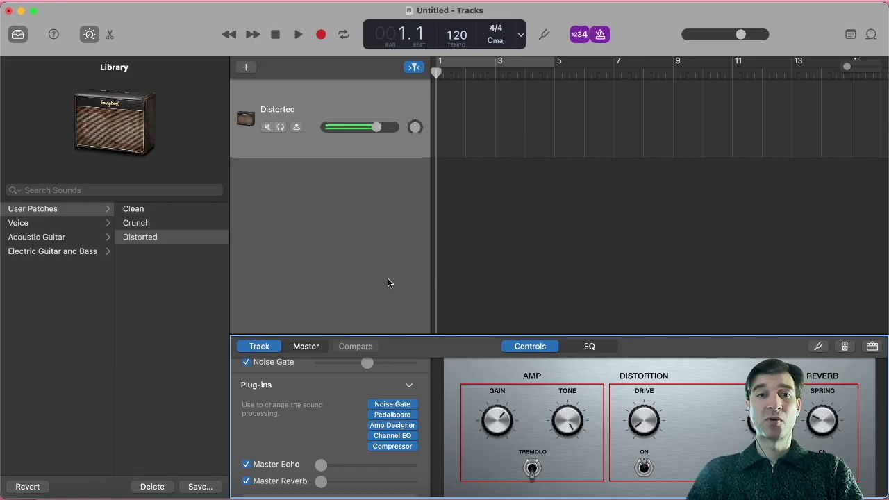
- Inspect the Distorted patch's Amp Designer amp models and cabinet mic choices without changing them
mouse_move(395, 437)
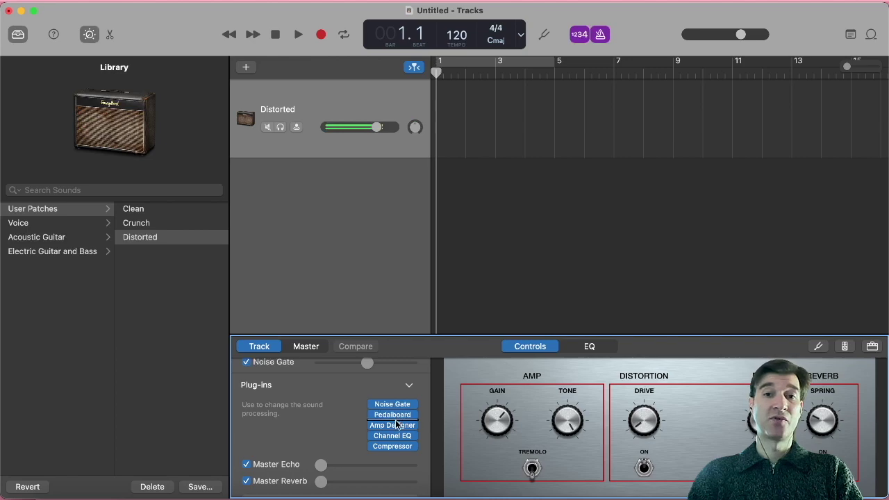
click(396, 425)
click(201, 460)
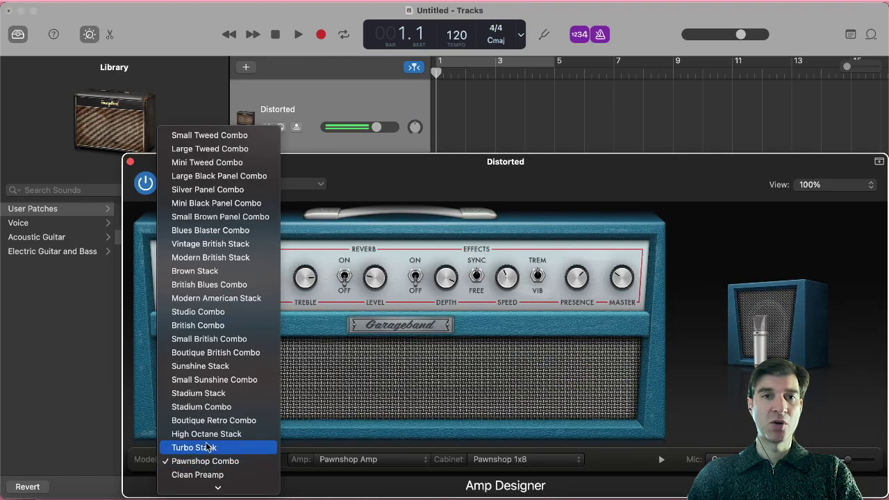
click(368, 425)
mouse_move(733, 378)
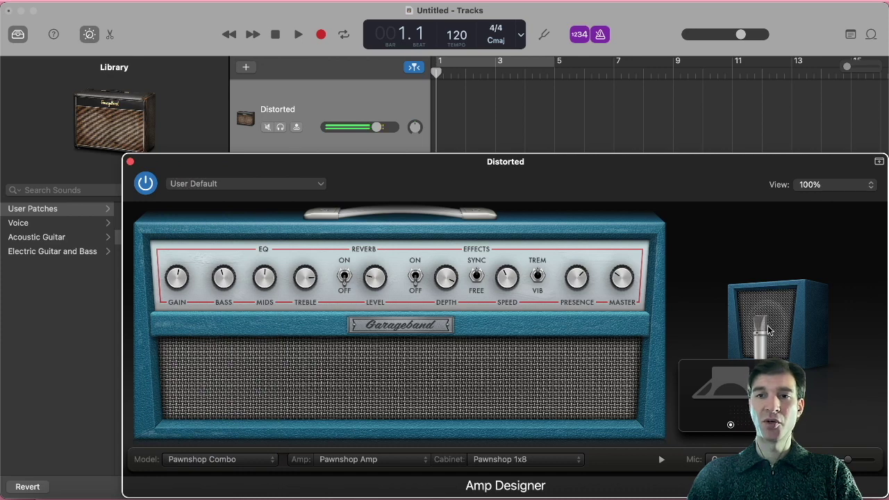
click(723, 459)
click(722, 363)
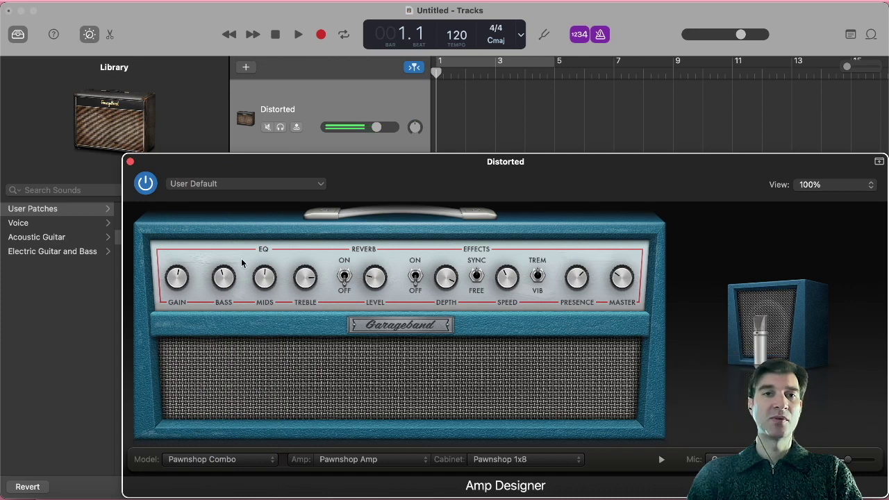
click(130, 162)
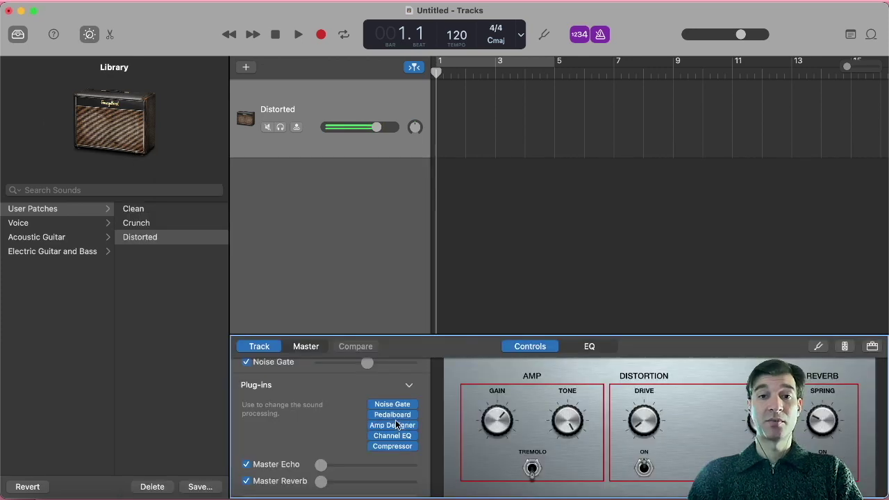
- Review the patch's Pedalboard effects, then switch the track to the Clean user patch
click(393, 414)
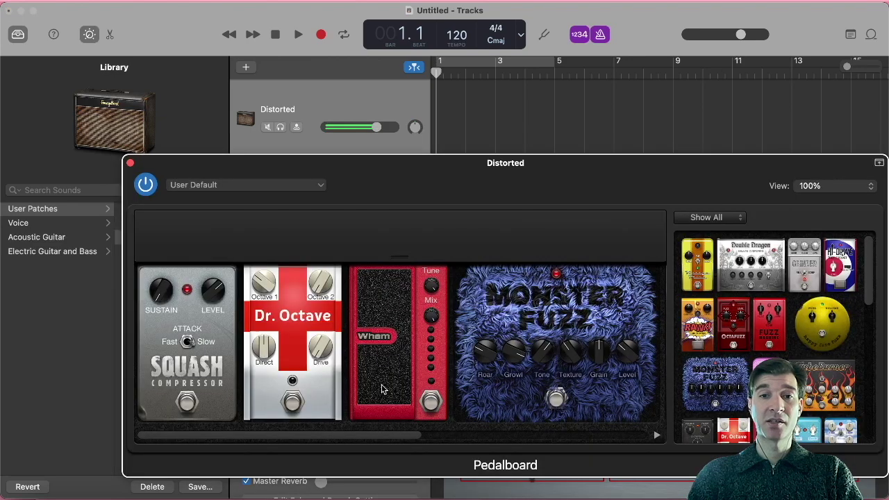
mouse_move(486, 340)
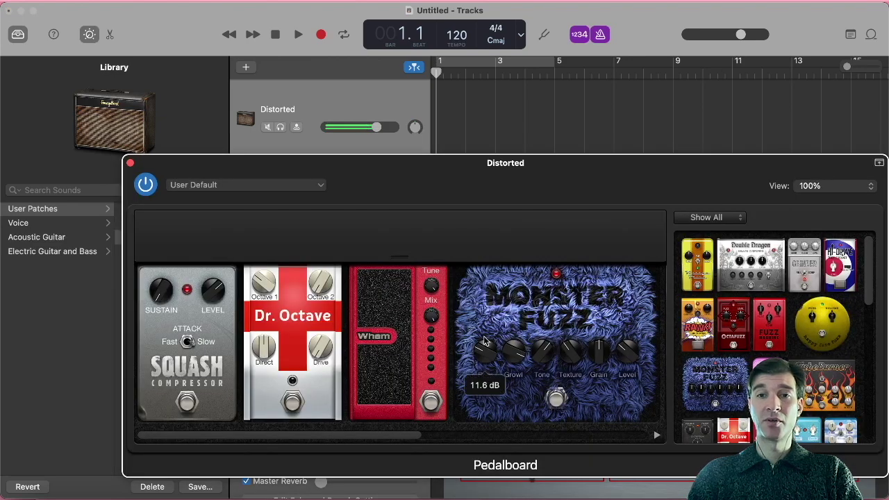
click(130, 163)
click(145, 212)
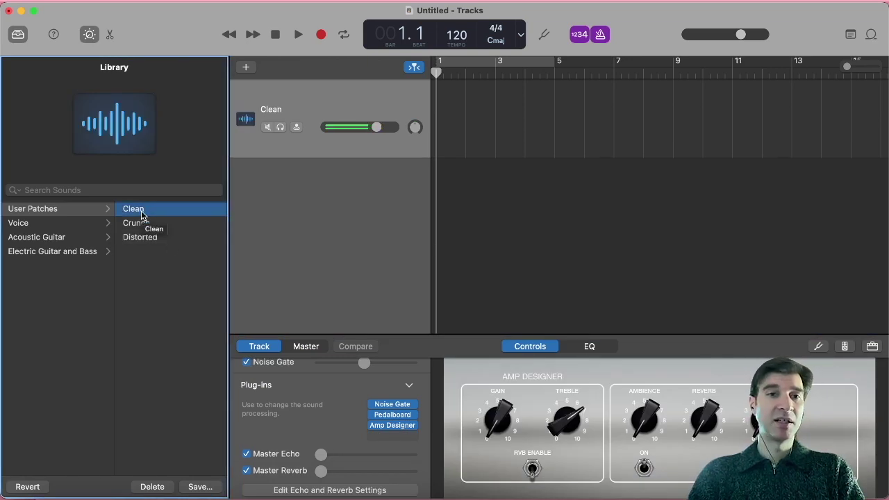
- Step down the user patches from Clean through Crunch to Distorted, then bring up MidiPipe
key(Down)
key(Down)
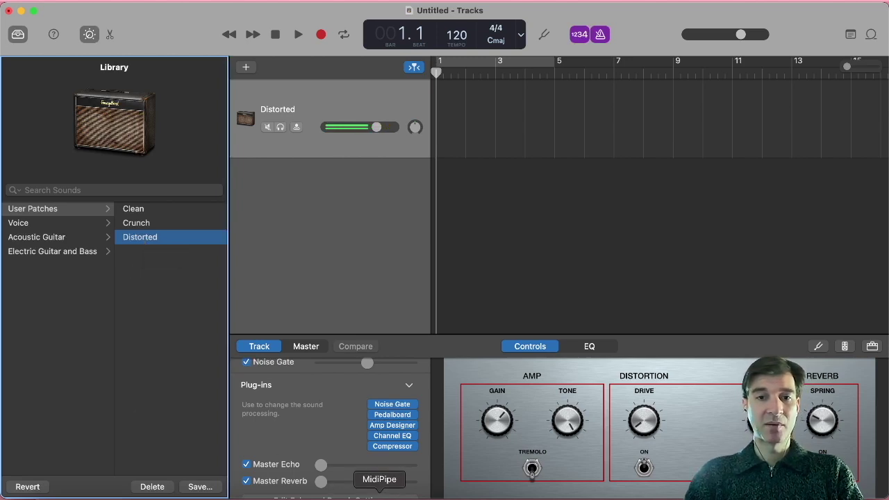
click(379, 494)
- Move the MidiPipe window over the tracks, scroll the Tools list, and select MIDI In
drag(178, 253, 351, 82)
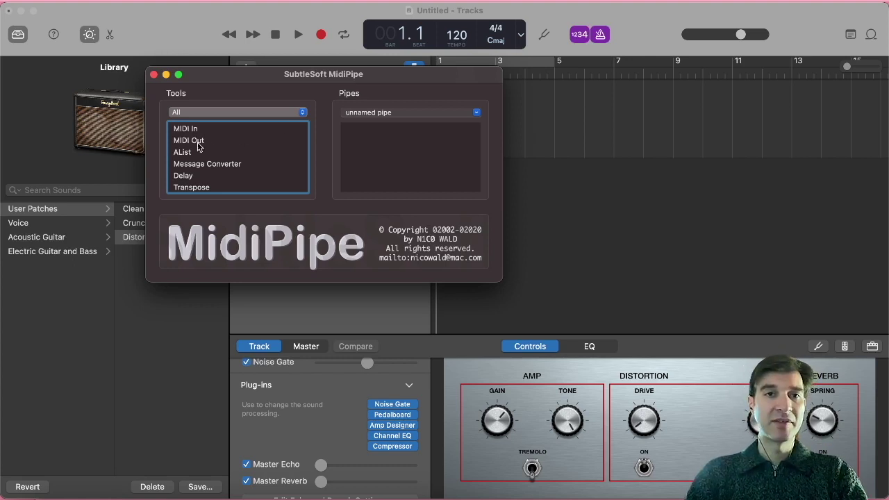
scroll(199, 146, down, 2)
scroll(198, 147, down, 8)
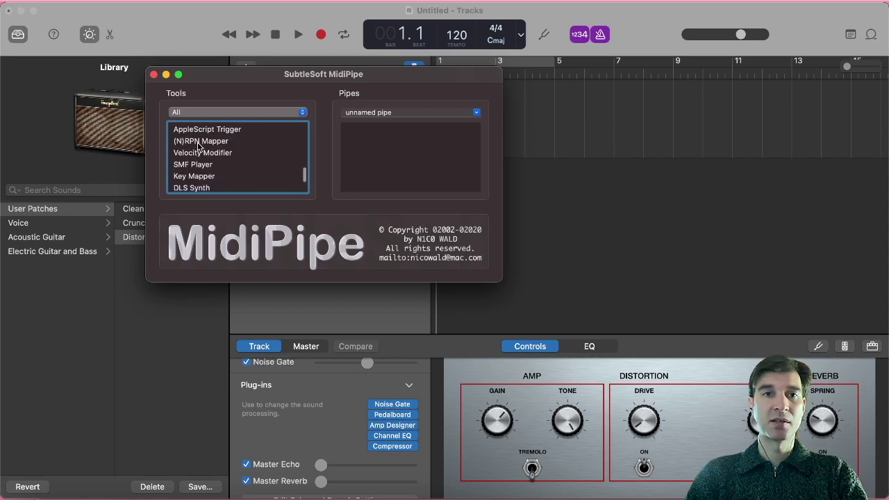
scroll(198, 147, up, 5)
scroll(199, 147, up, 5)
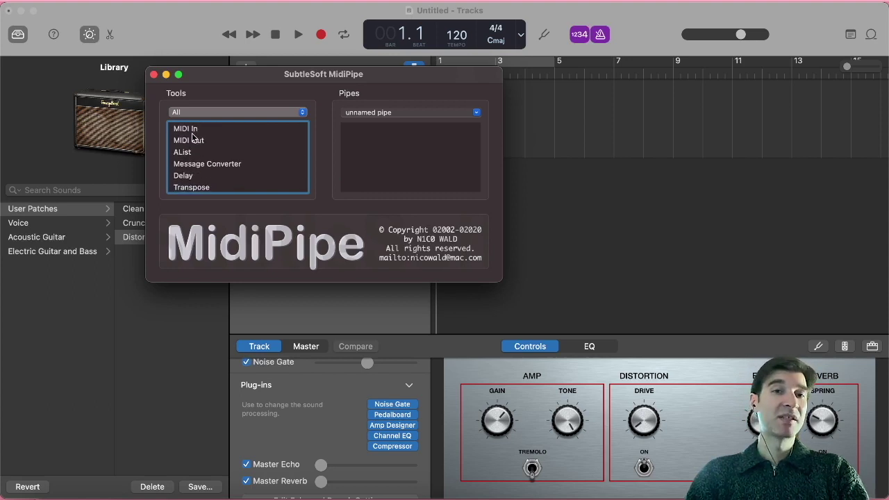
click(190, 130)
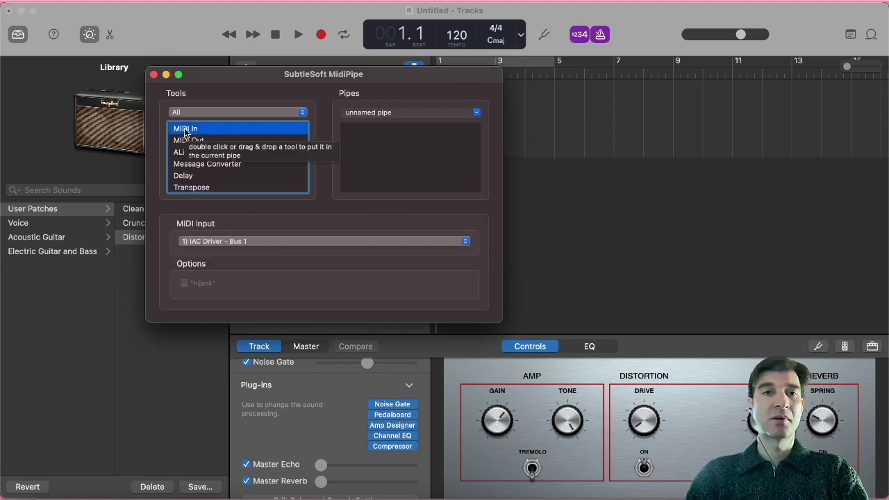
- Add MIDI In to the pipe with input from iRig BlueBoard - Bluetooth
drag(189, 130, 401, 146)
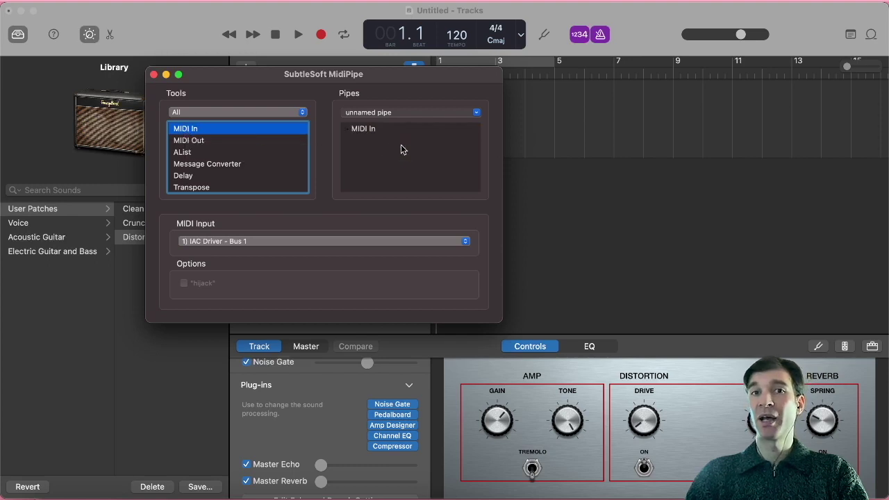
click(314, 241)
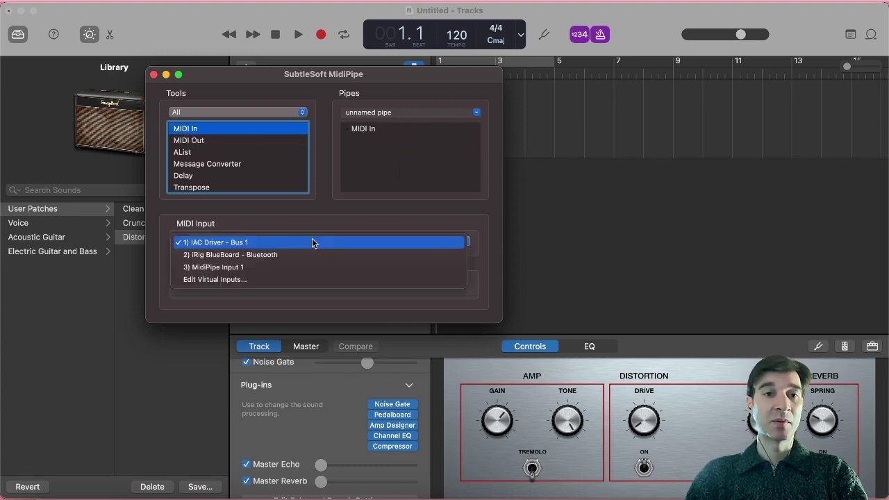
click(311, 252)
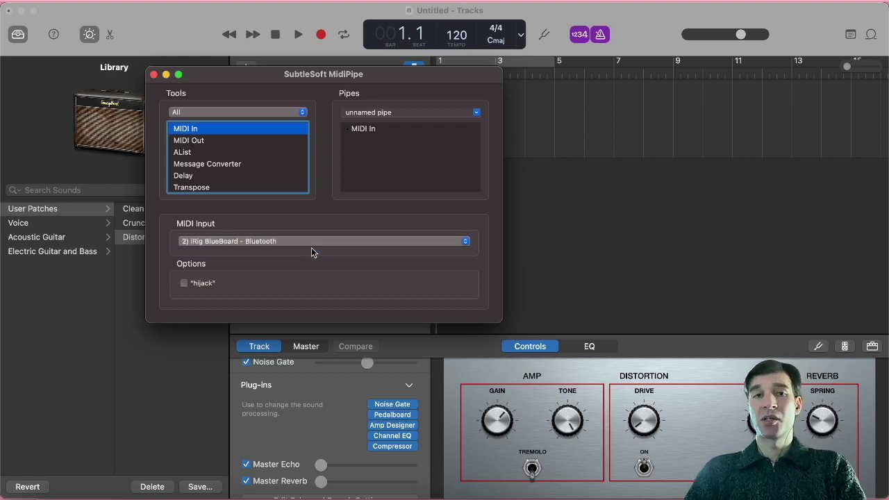
- Add MIDI Out below MIDI In, sending to MidiPipe Output 1
click(195, 142)
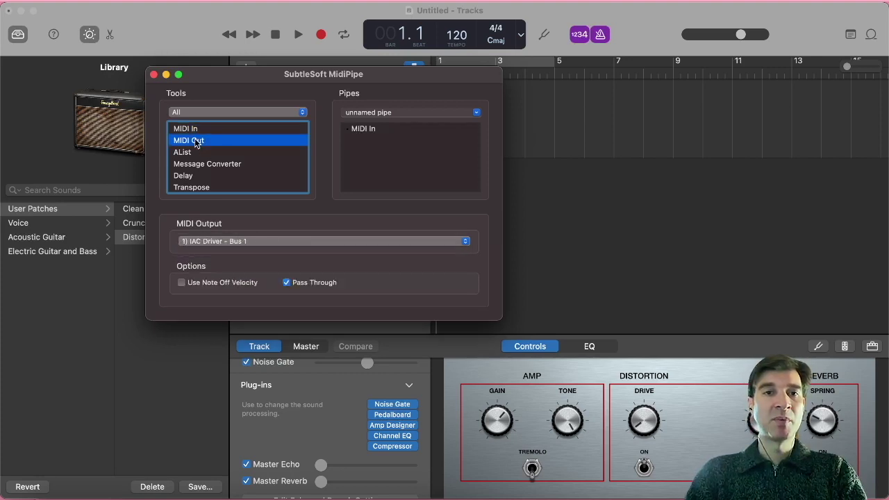
drag(195, 143, 381, 163)
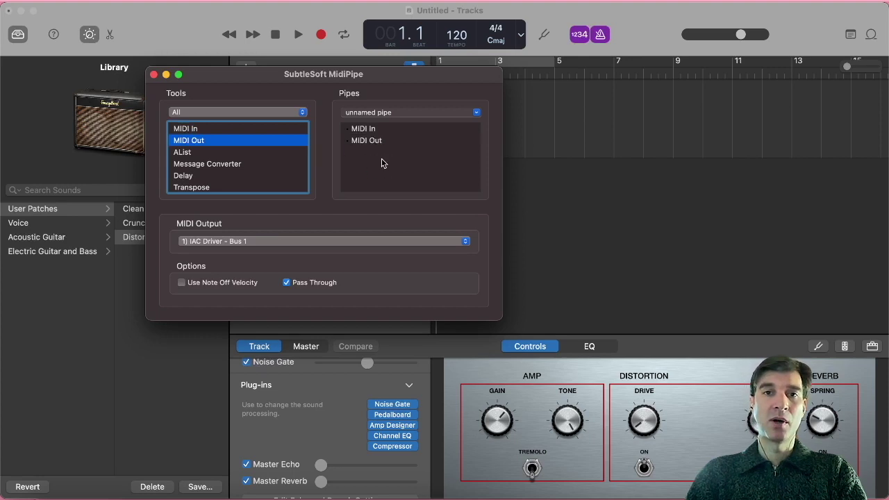
click(362, 141)
click(287, 241)
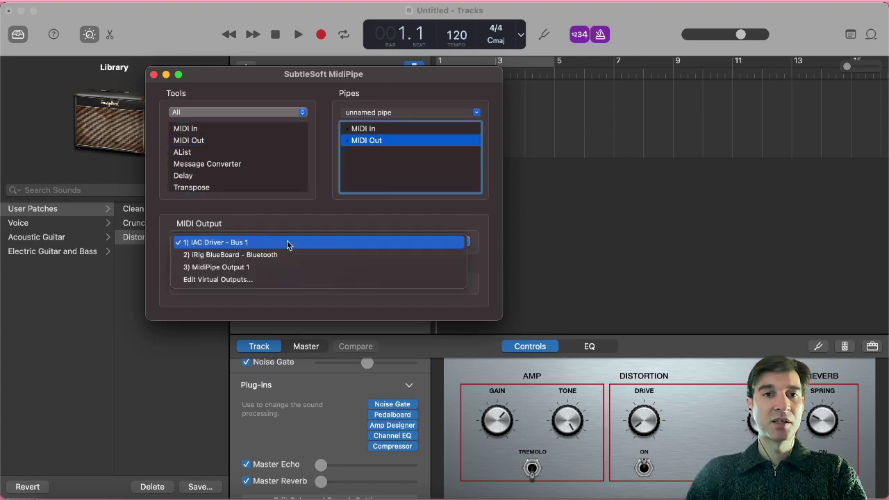
click(261, 270)
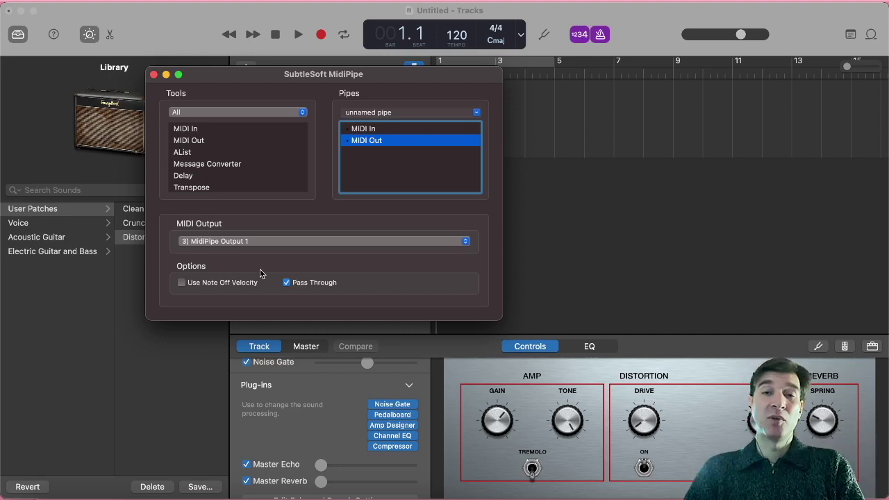
click(278, 241)
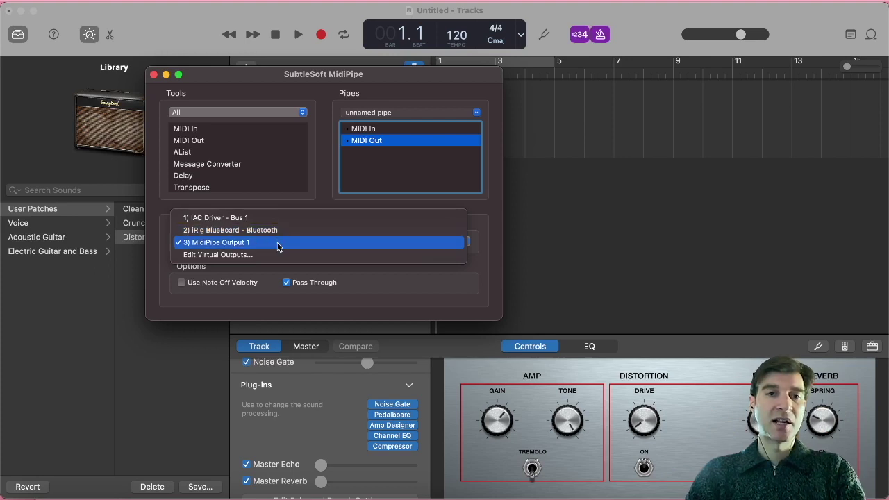
- Keep MidiPipe Output 1, then preview the Channel Filter, Keyboard Split and Randomizer tools
click(277, 242)
click(369, 149)
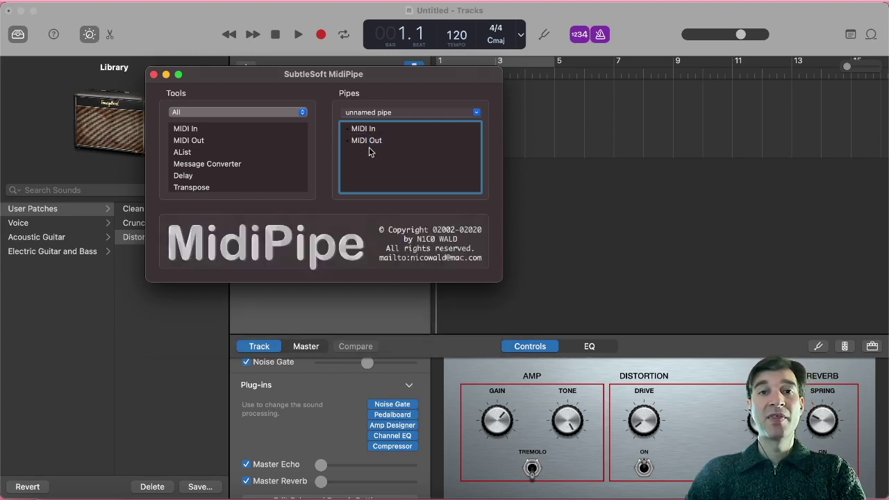
scroll(224, 160, down, 10)
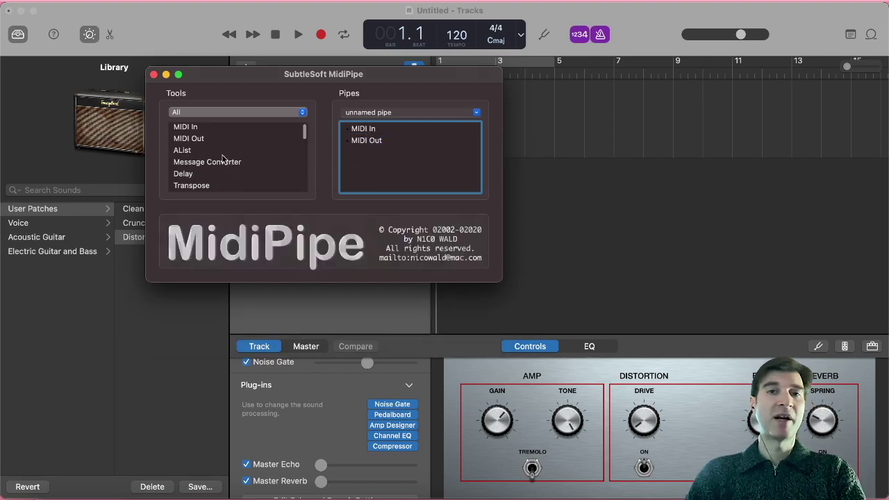
scroll(223, 159, down, 5)
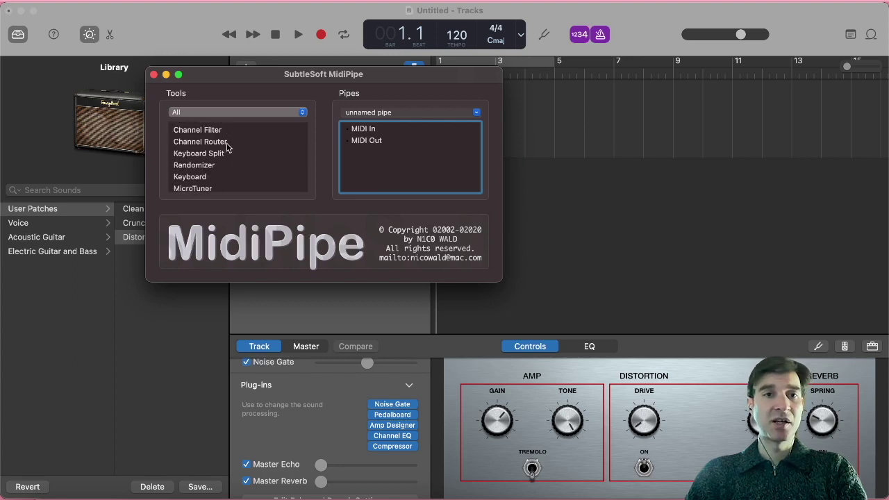
click(210, 131)
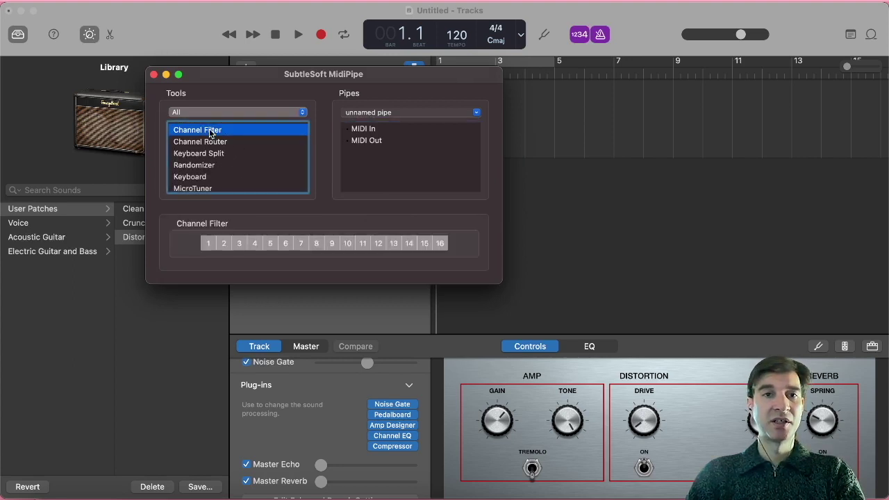
click(211, 153)
click(207, 165)
- Insert the AList tool into the pipe between MIDI In and MIDI Out
scroll(206, 167, down, 5)
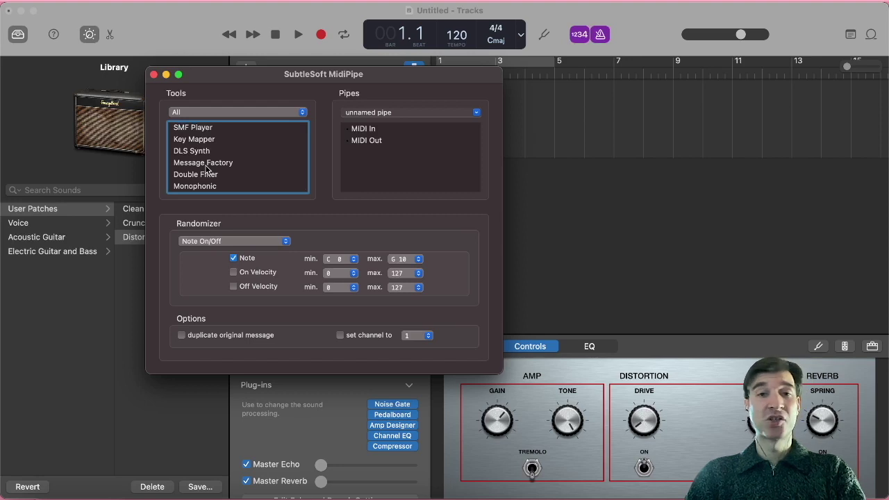
scroll(207, 166, up, 10)
scroll(206, 168, down, 3)
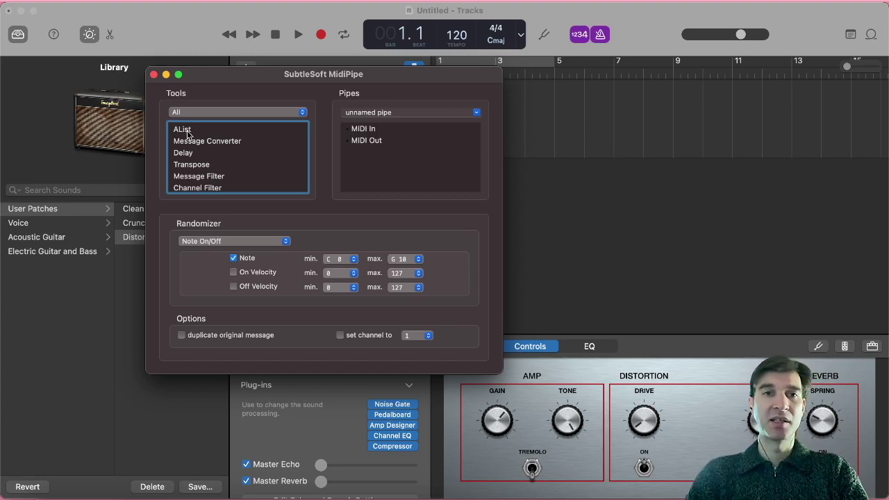
drag(189, 132, 362, 134)
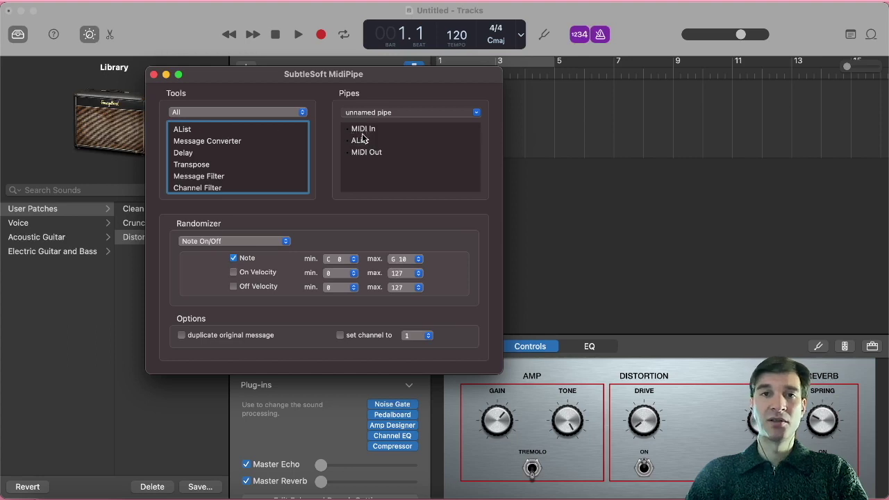
- Select the AList stage to watch its log of Control Change #20 and #21 messages
click(360, 140)
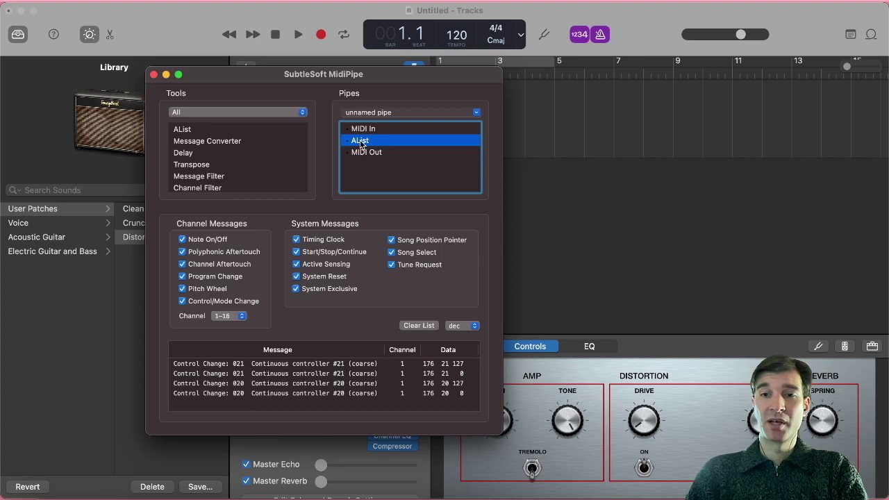
- Swap the AList stage for an AppleScript Trigger, view its script, then hide MidiPipe
key(BackSpace)
scroll(208, 167, down, 5)
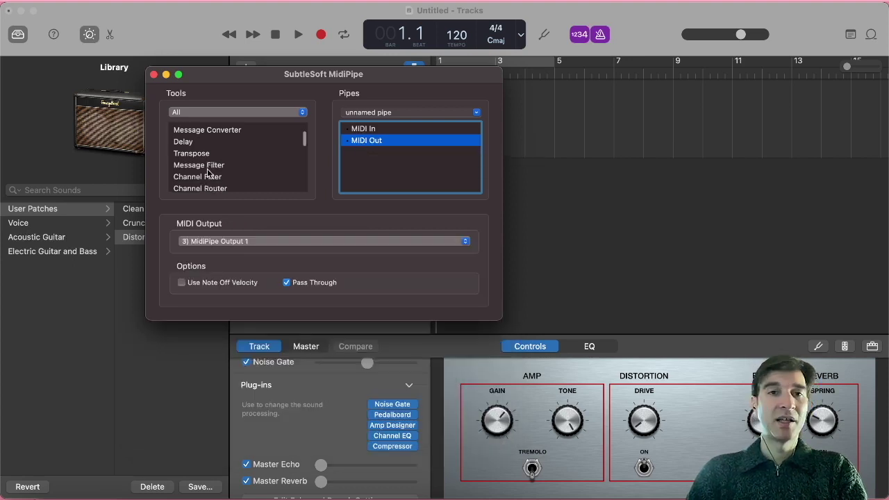
scroll(209, 172, down, 2)
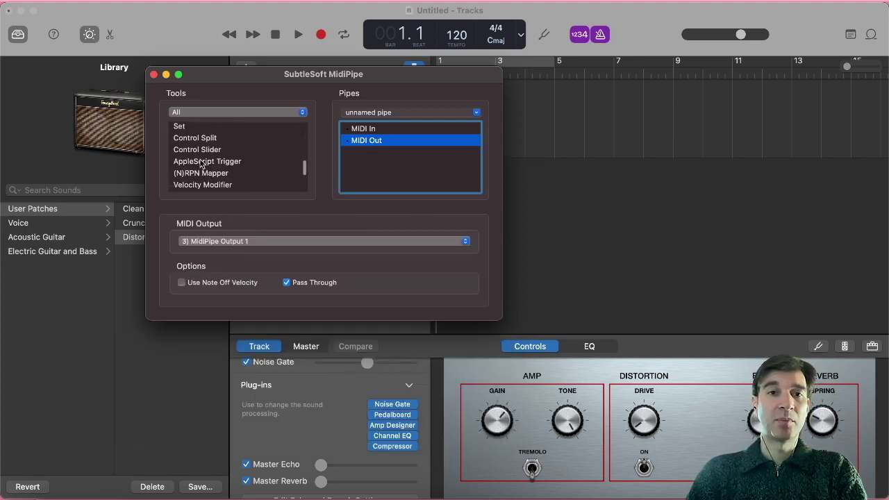
click(203, 162)
drag(204, 162, 378, 141)
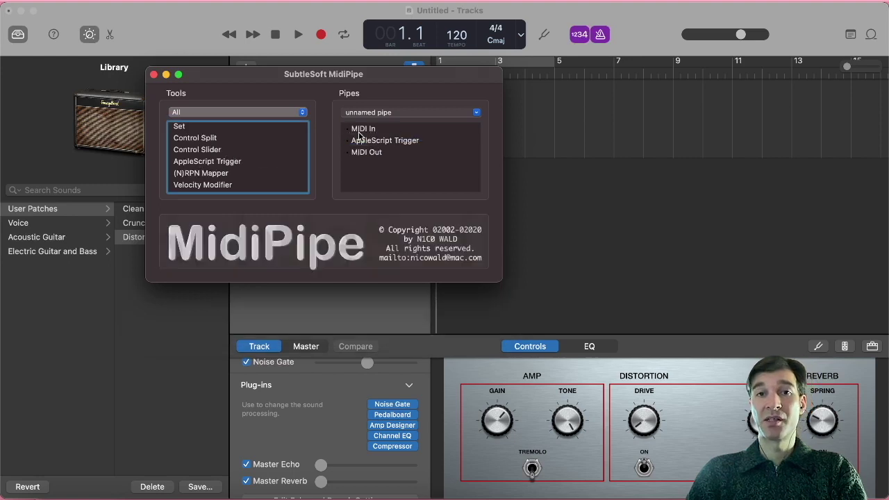
click(379, 142)
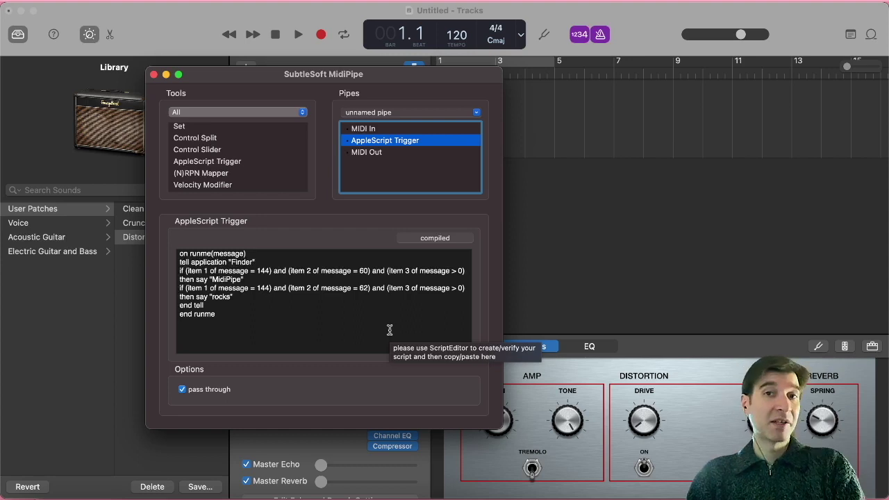
key(super+Tab)
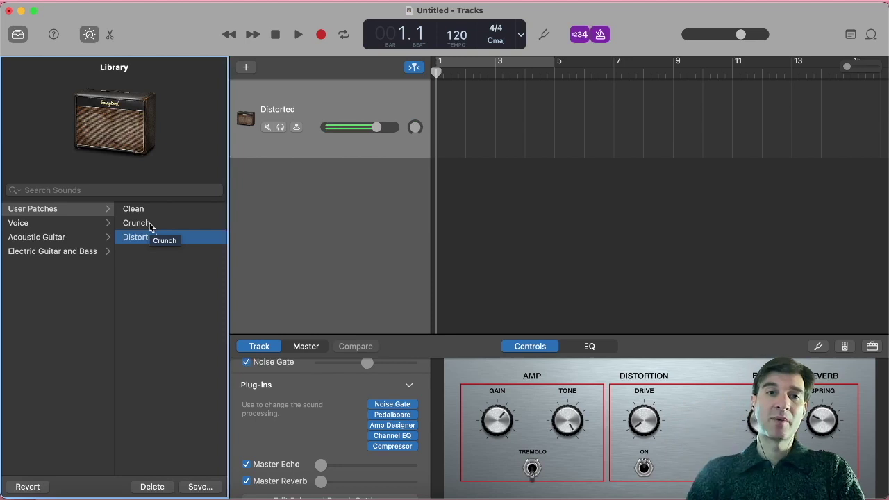
- Cycle the track among Clean, Crunch and Distorted, ending on Distorted, then switch to MidiPipe
key(Up)
key(Up)
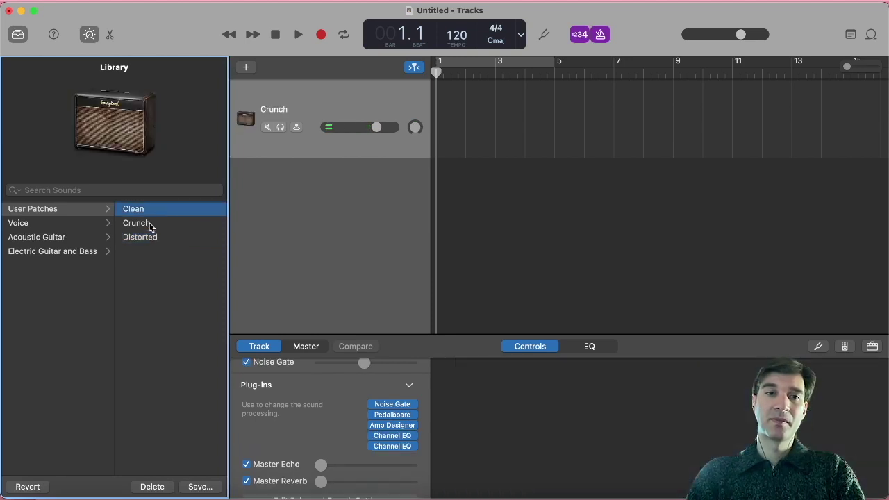
key(Down)
key(Up)
key(Down)
key(Down)
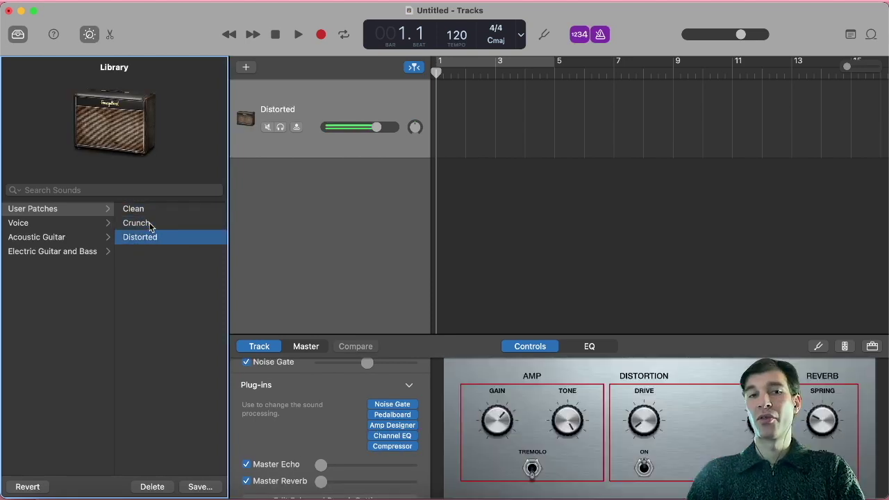
key(Up)
key(Up)
key(Down)
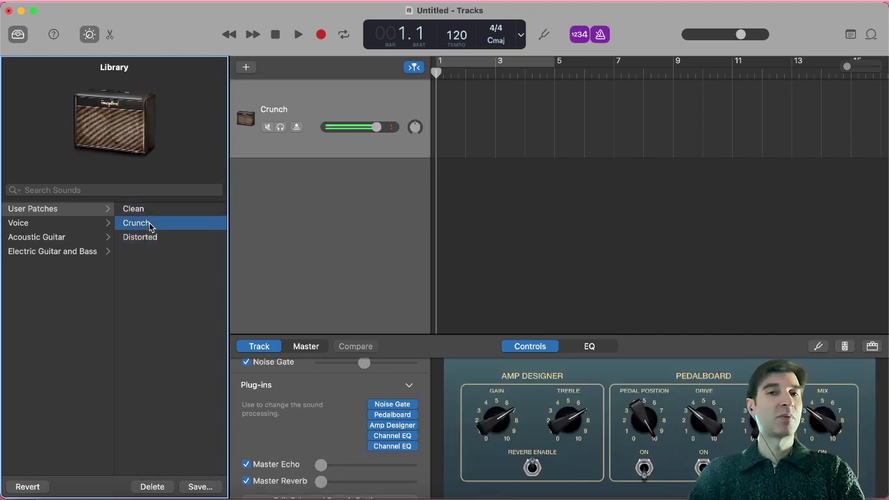
key(Up)
key(Down)
key(Down)
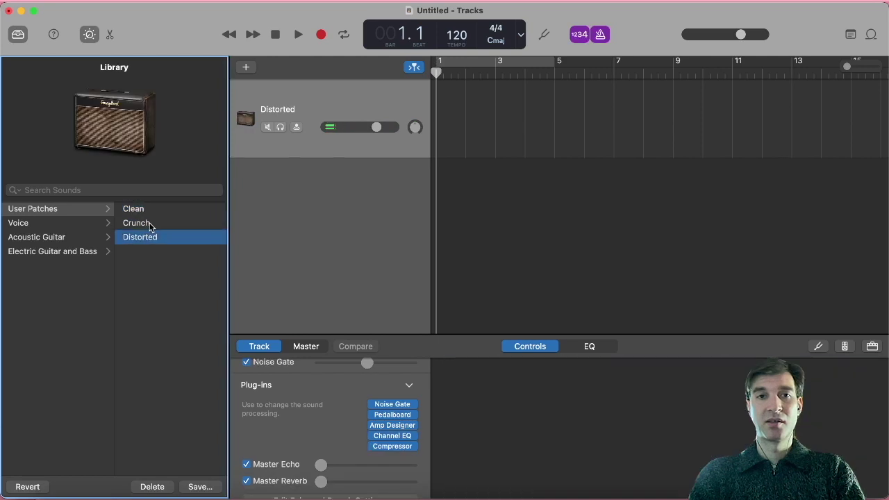
key(Up)
key(Up)
key(Down)
key(Down)
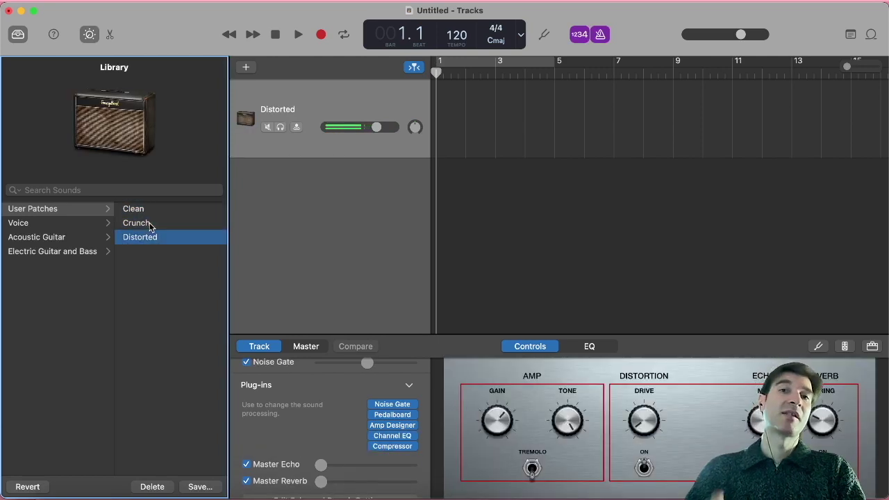
click(400, 238)
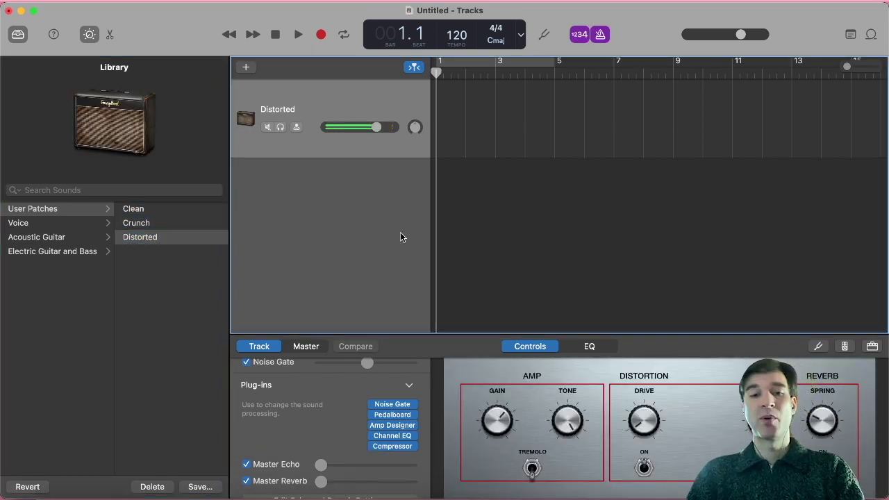
key(super+Tab)
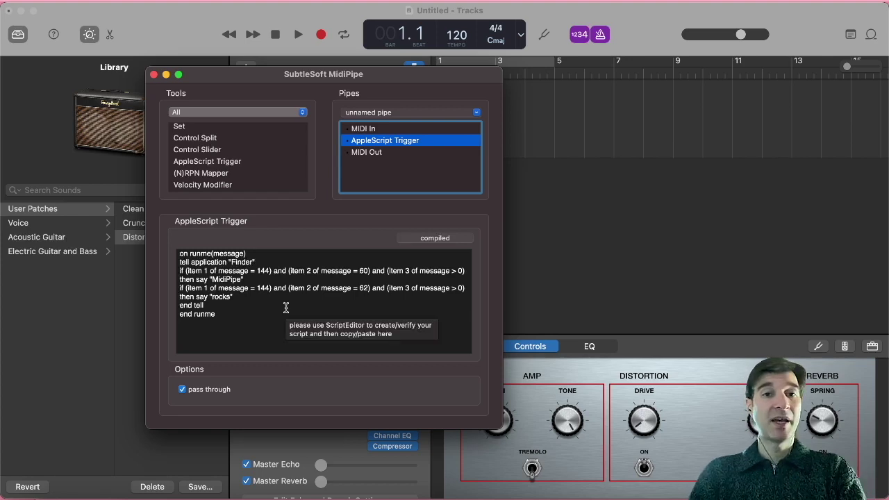
- Hide MidiPipe to return to GarageBand and open Calendar on February 2023
key(super+Tab)
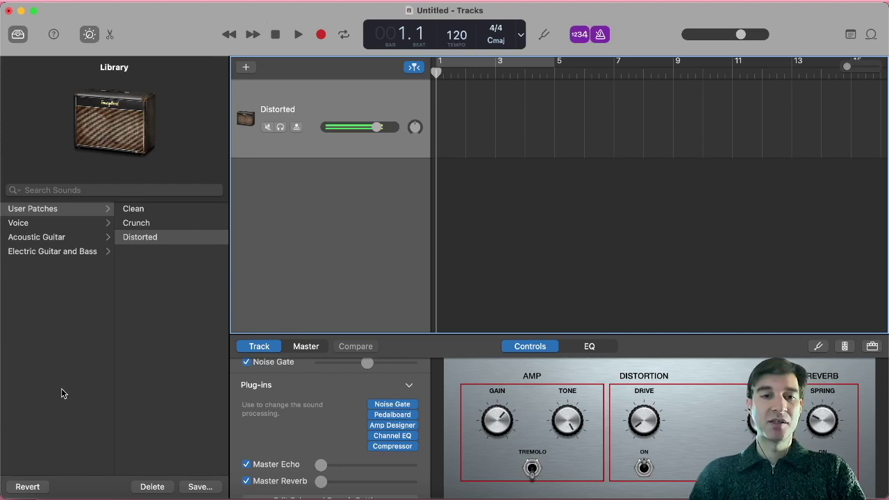
click(213, 495)
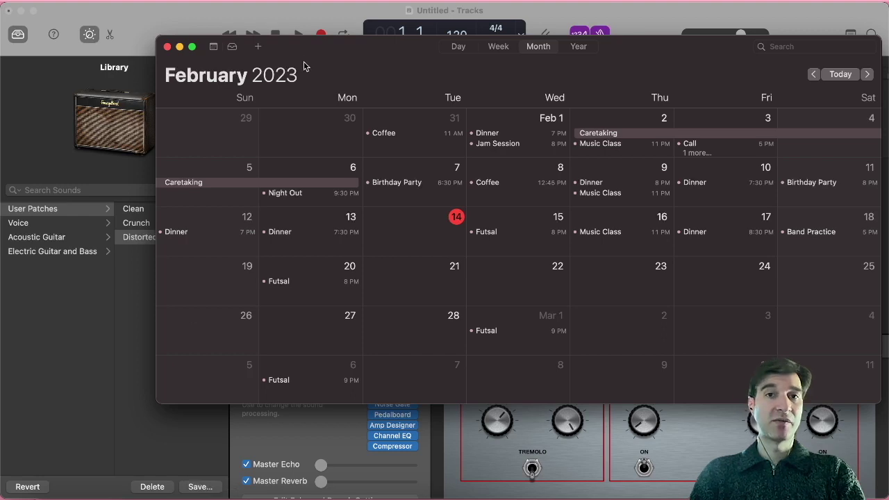
- Put Calendar away and return to MidiPipe's compiled AppleScript Trigger script
key(super+q)
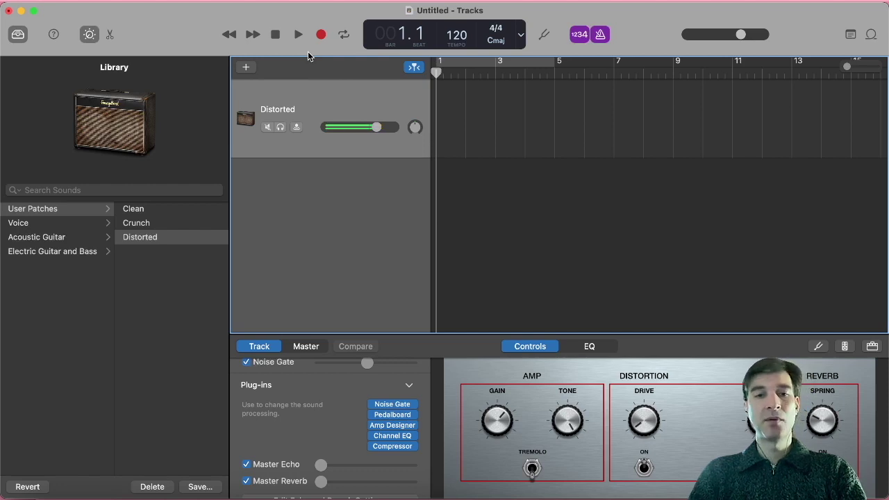
key(super+Tab)
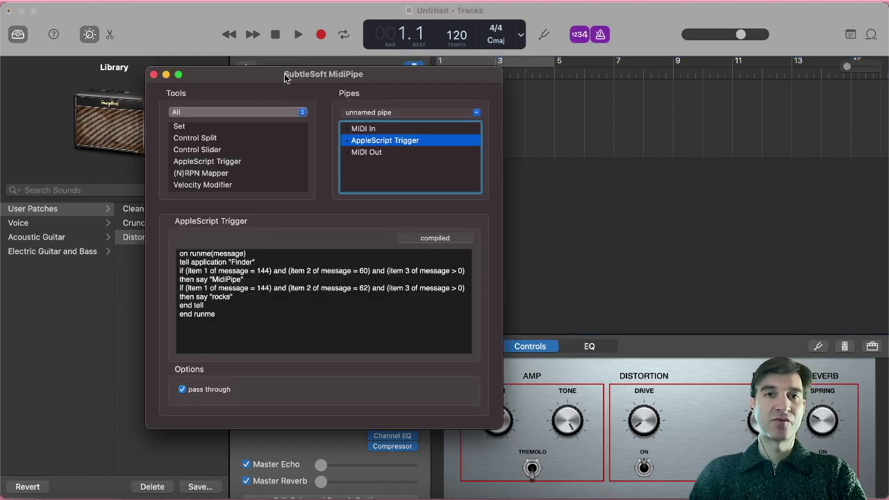
- Shift the MidiPipe window right over GarageBand's tracks and place the cursor in the trigger script
drag(304, 70, 394, 81)
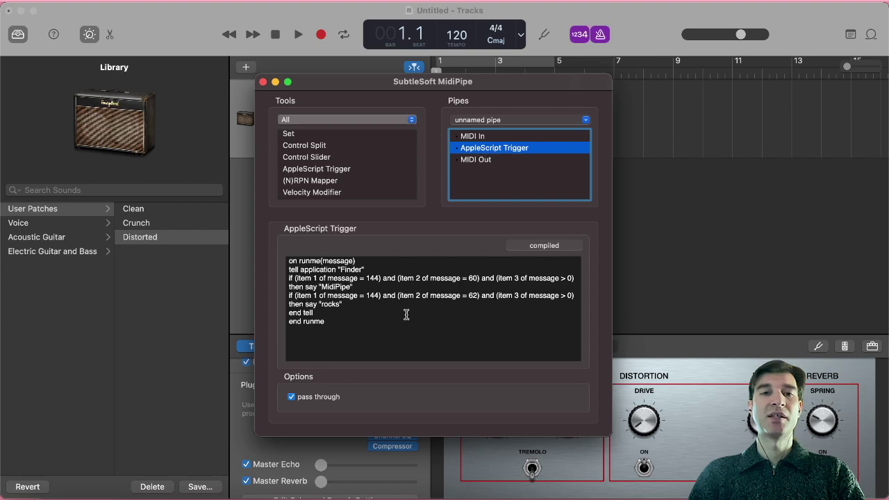
click(376, 259)
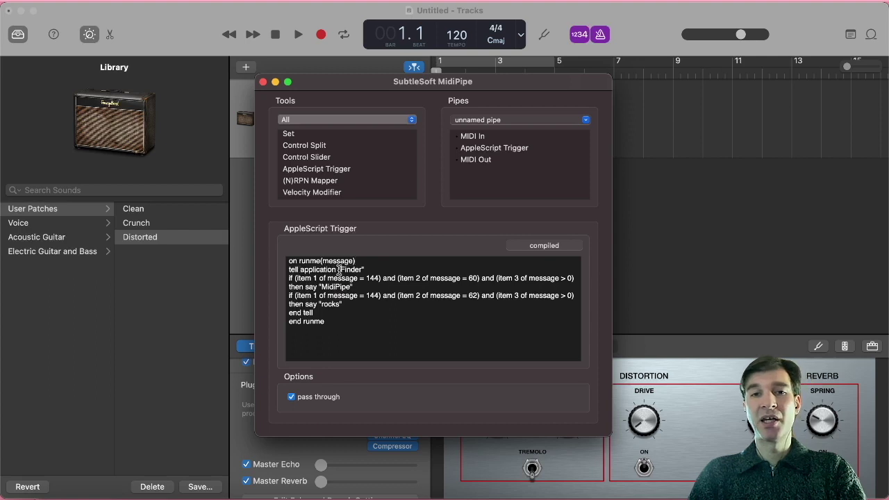
- Retarget the tell line from Finder to Garageband, then add 'activate' and 'end tell' lines
double_click(350, 270)
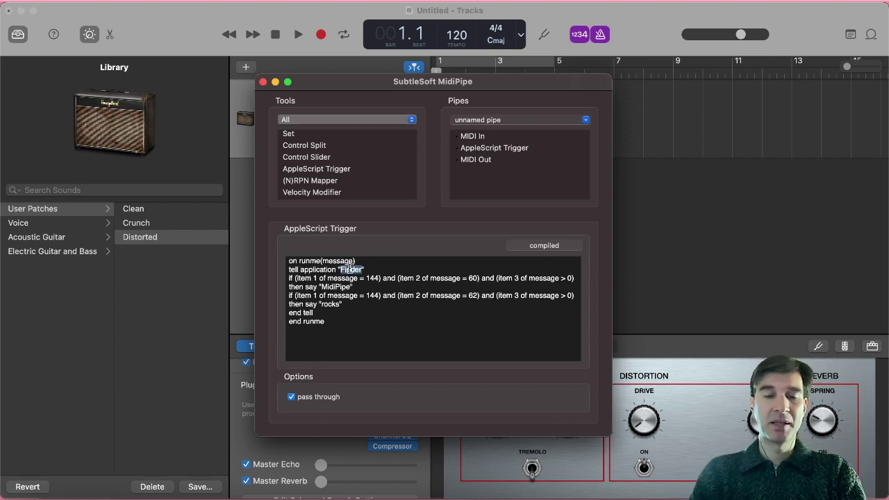
text(Garageband)
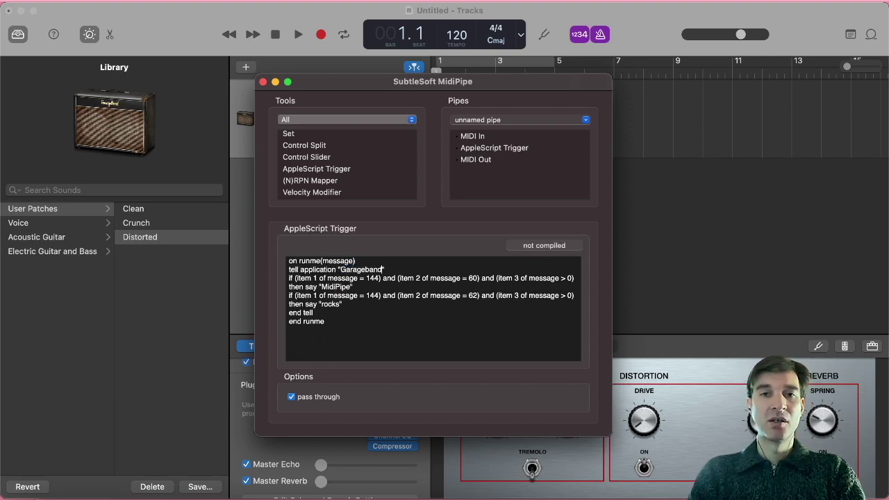
key(Return)
text(activate)
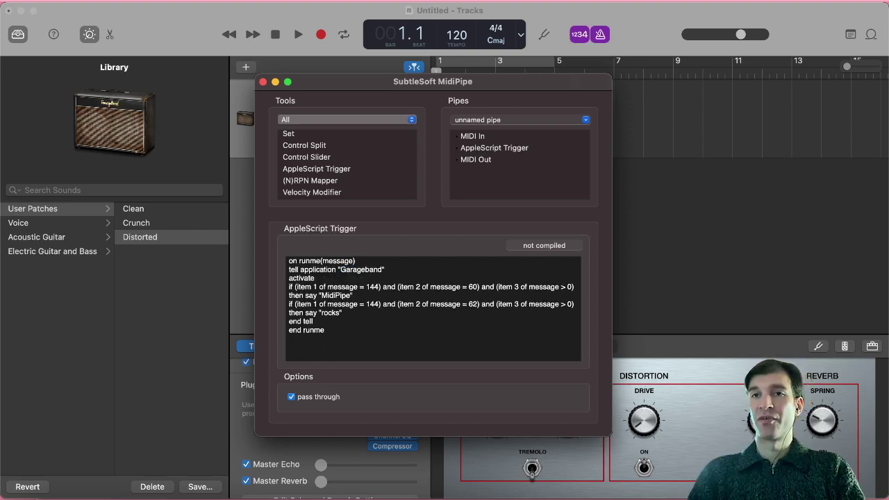
key(Return)
text(end tell)
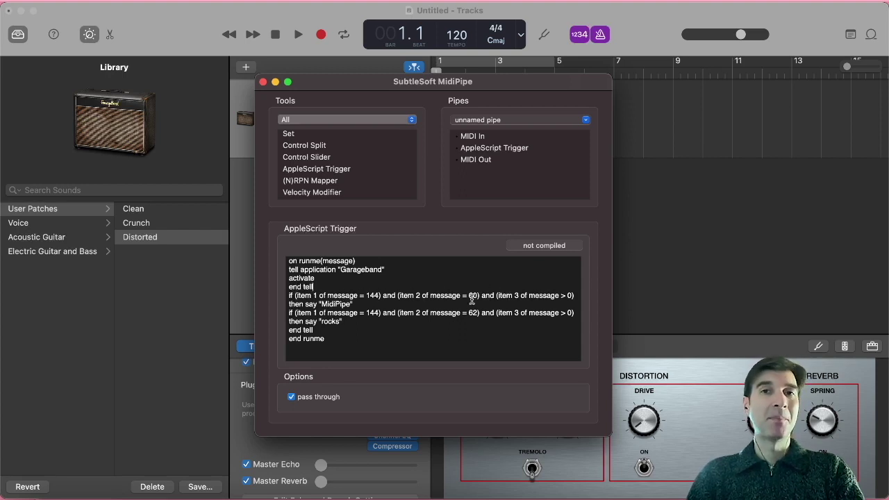
- Change the first condition's status 144 to 176 and its note 60 to controller 21
scroll(331, 162, up, 5)
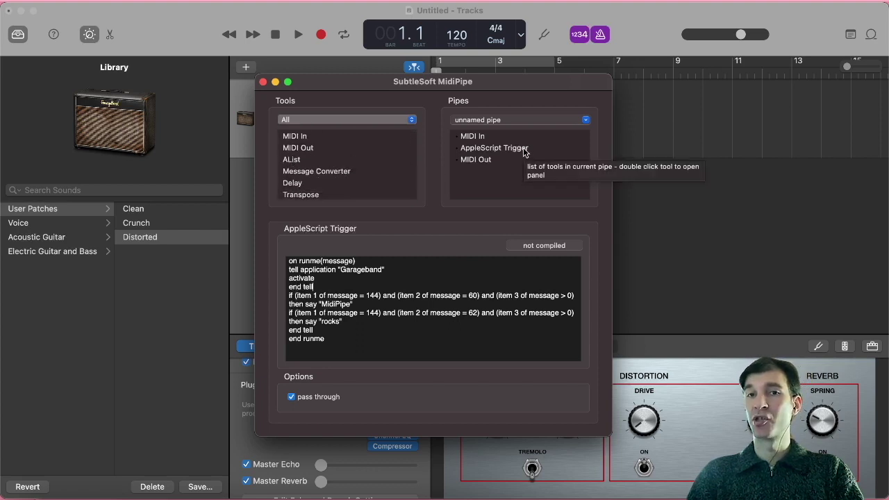
double_click(371, 295)
text(176)
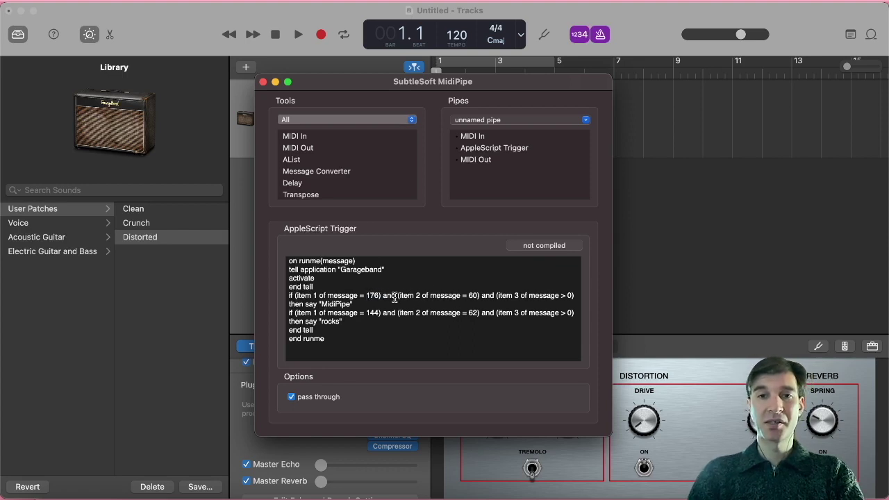
double_click(473, 295)
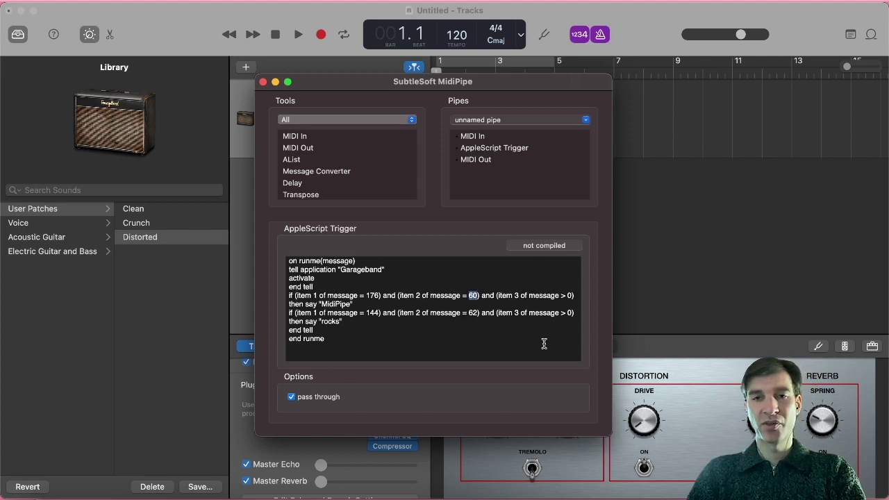
text(21)
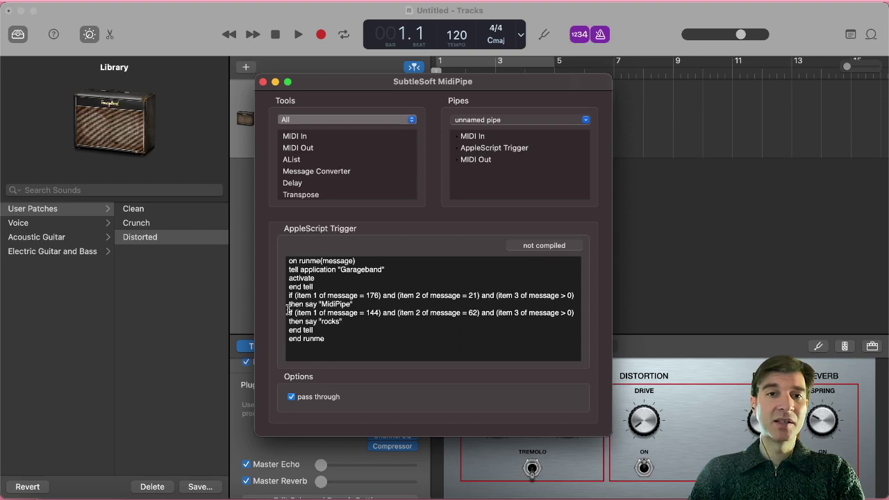
- Replace say "MidiPipe" with a tell application "System Events" block sending key code 30
click(367, 304)
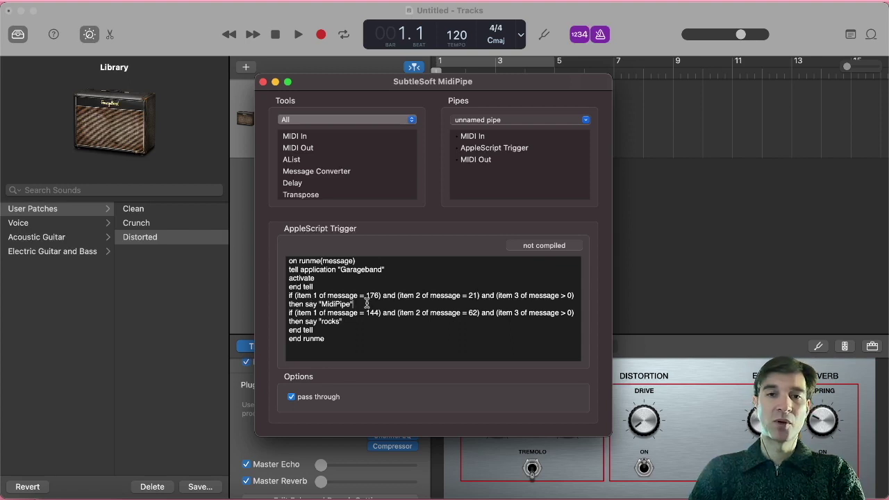
key(BackSpace)
key(BackSpace)
key(BackSpace)
key(BackSpace)
key(BackSpace)
key(BackSpace)
key(BackSpace)
key(BackSpace)
key(BackSpace)
key(BackSpace)
key(BackSpace)
key(BackSpace)
key(BackSpace)
key(BackSpace)
text(then t)
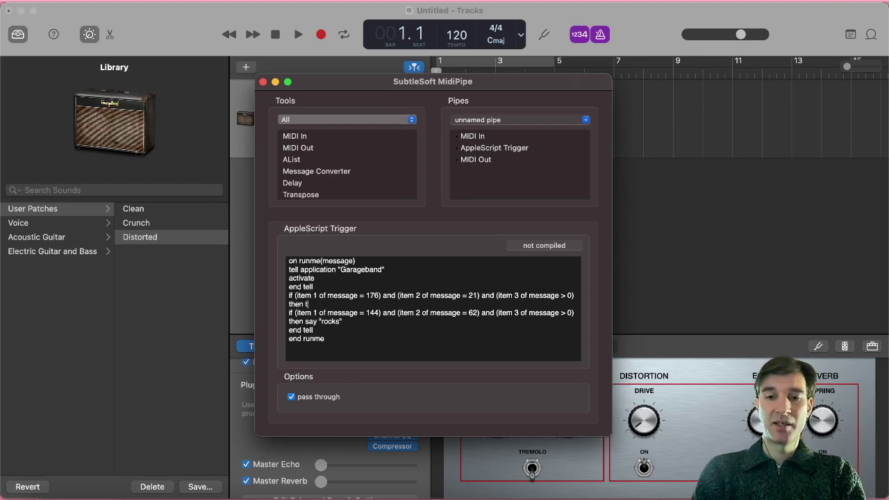
text(ell)
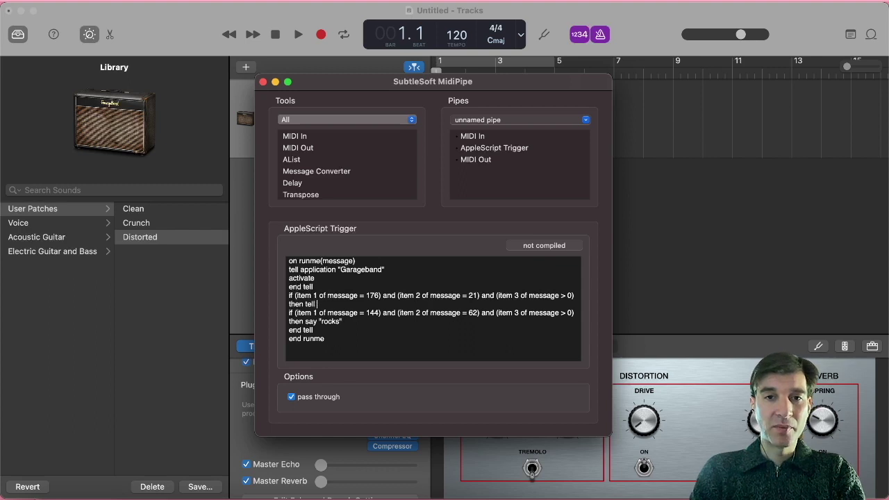
text( appplica)
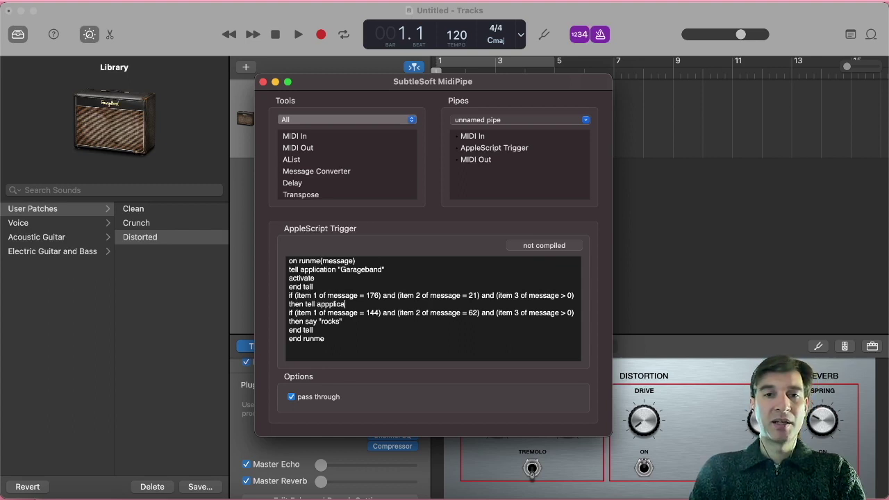
text(tion "S)
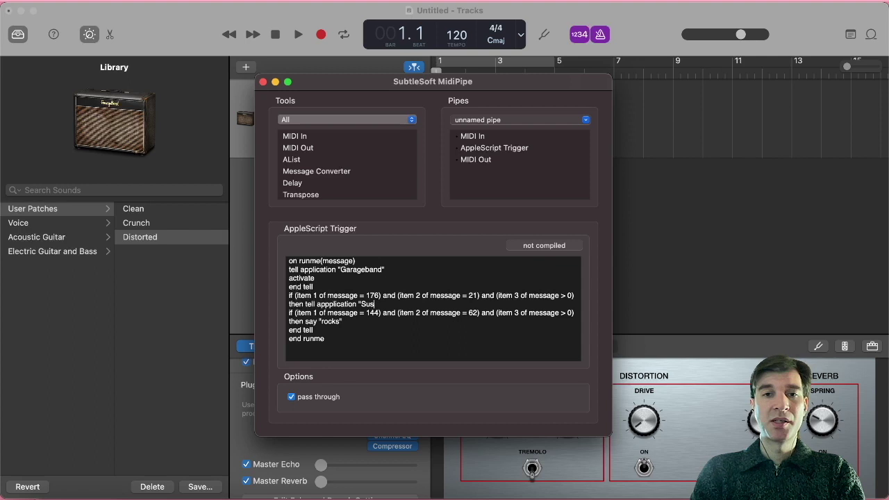
text(ystem)
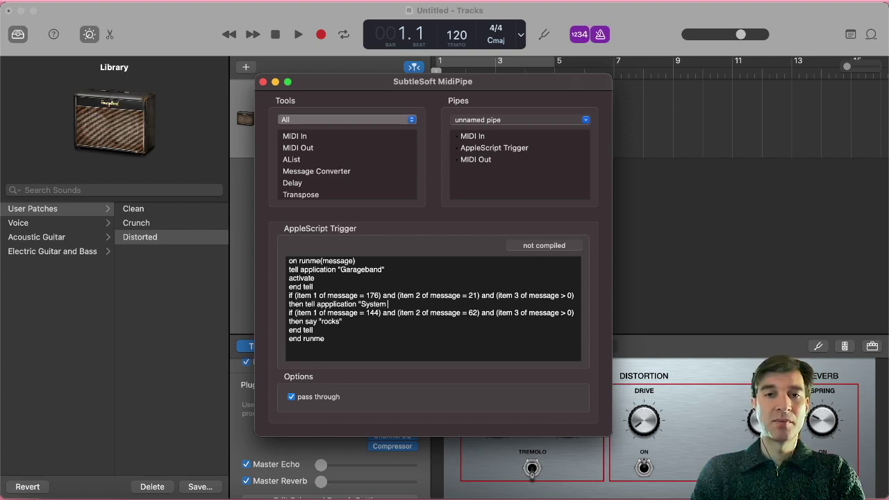
text( Events")
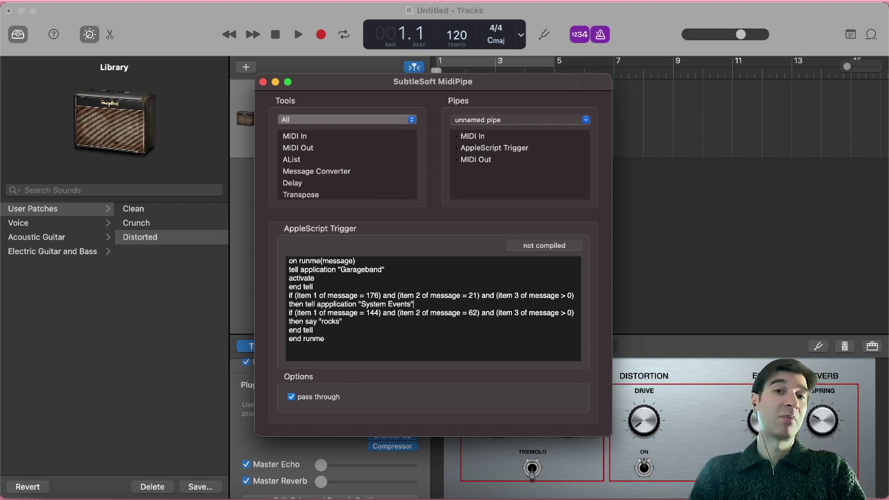
key(Return)
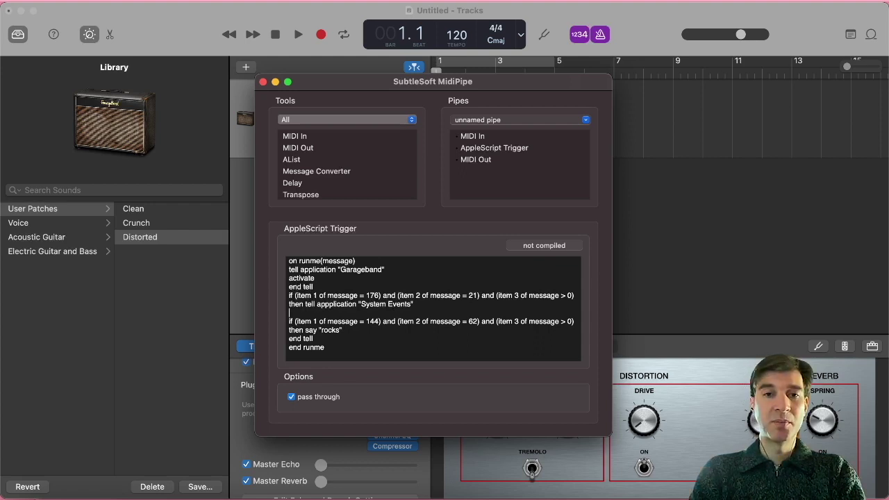
text(key code 30)
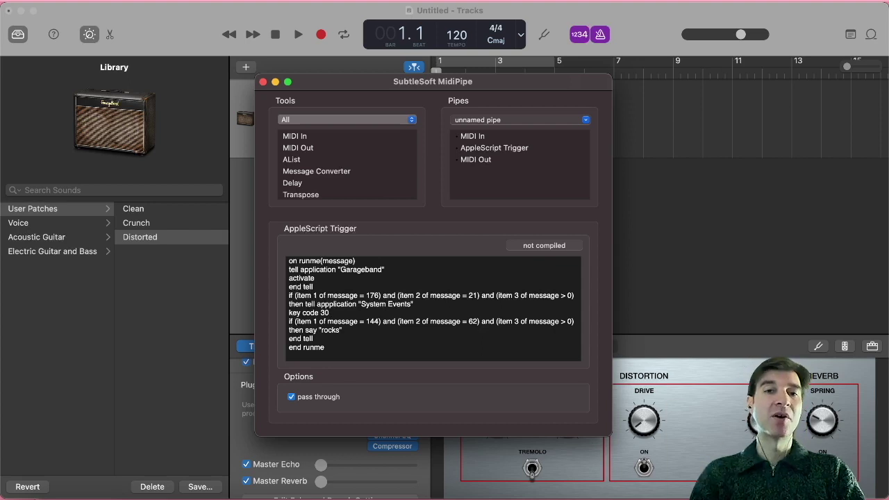
key(Return)
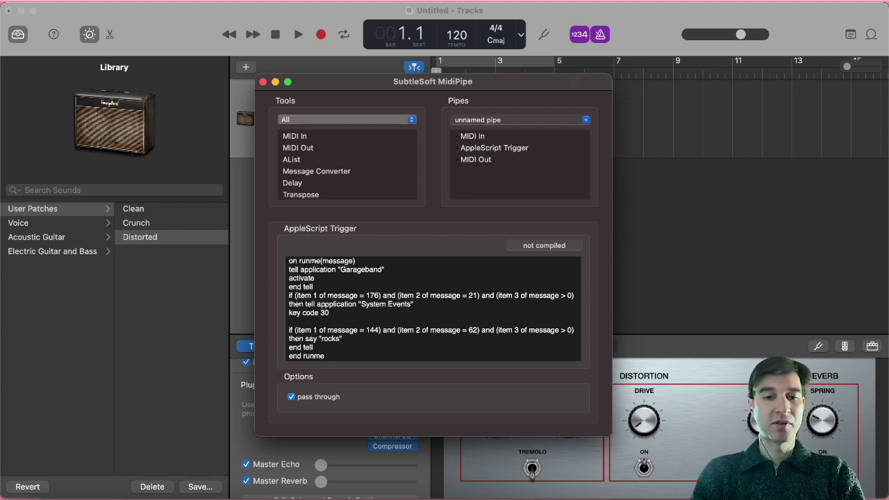
text(end tell)
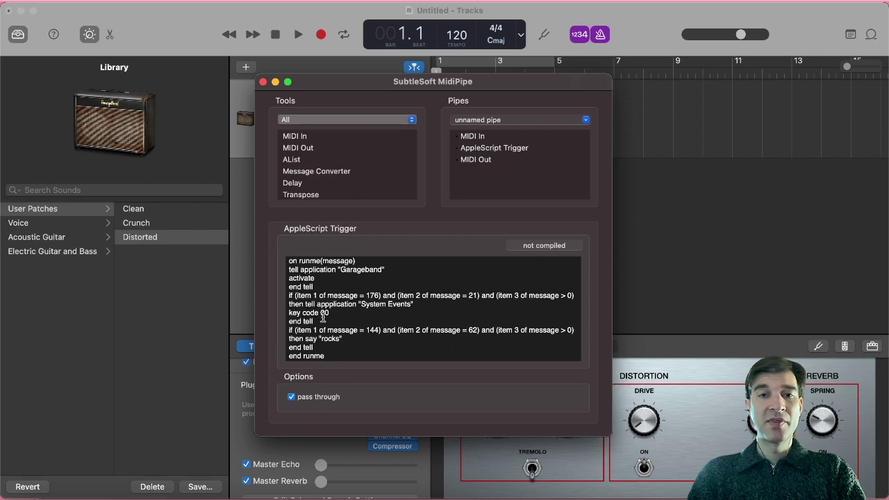
- Overwrite the old 144 'rocks' block with a copy of the 176 block, using controller 20 and key code 33
drag(319, 320, 289, 296)
key(super+c)
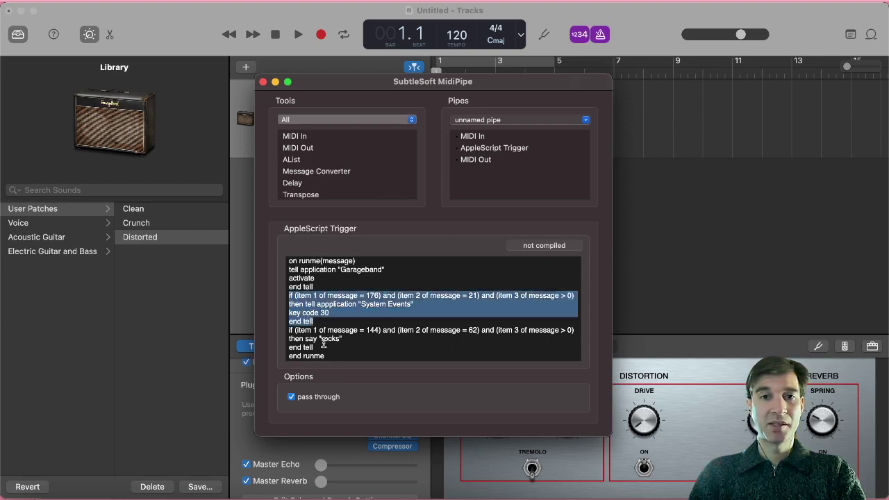
drag(322, 347, 287, 332)
key(super+v)
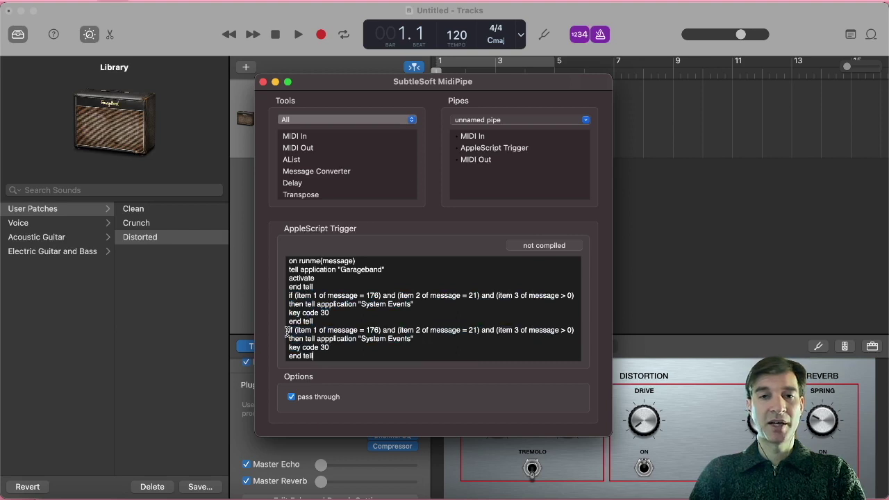
double_click(472, 330)
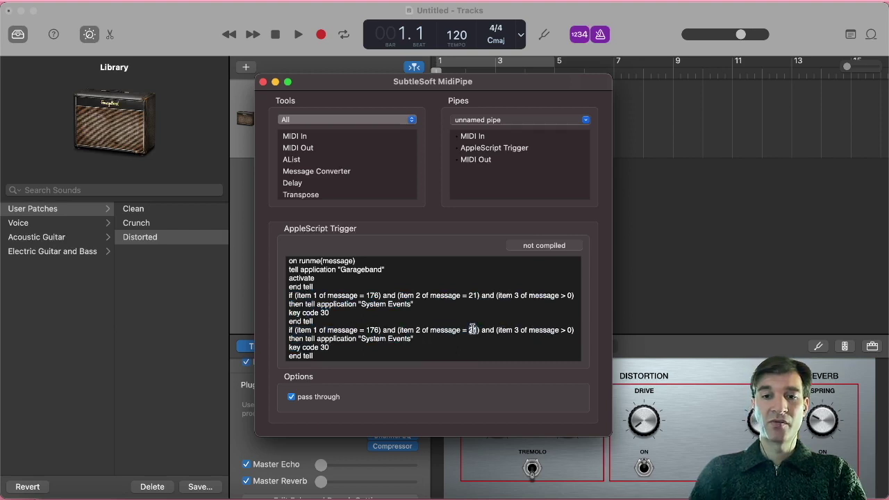
text(20)
click(342, 347)
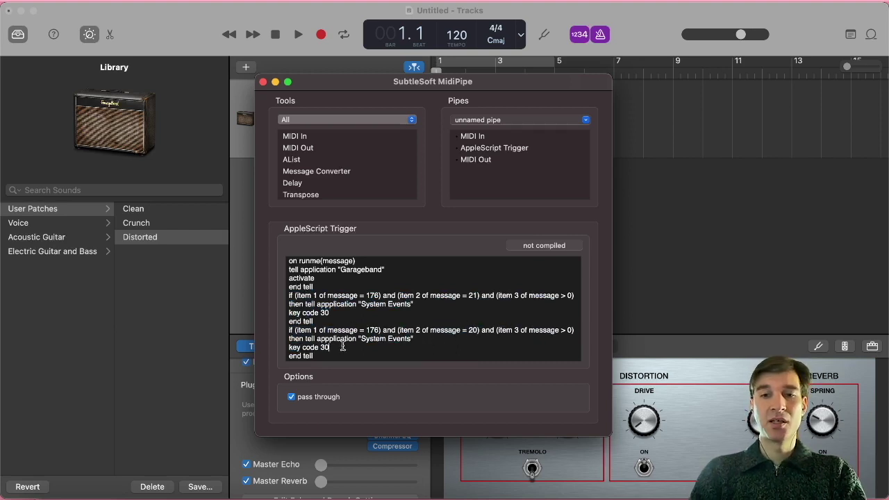
key(BackSpace)
text(3)
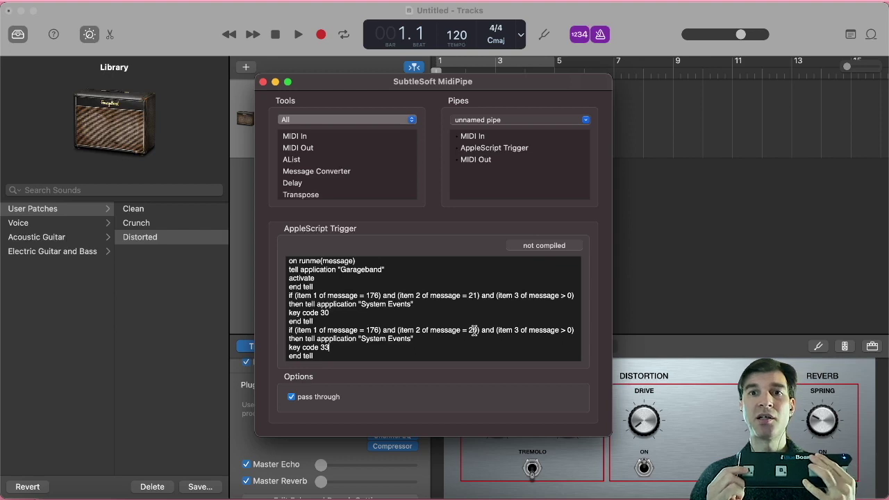
- Close the handler with a final 'end runme' line
key(Down)
key(Return)
text(end runme)
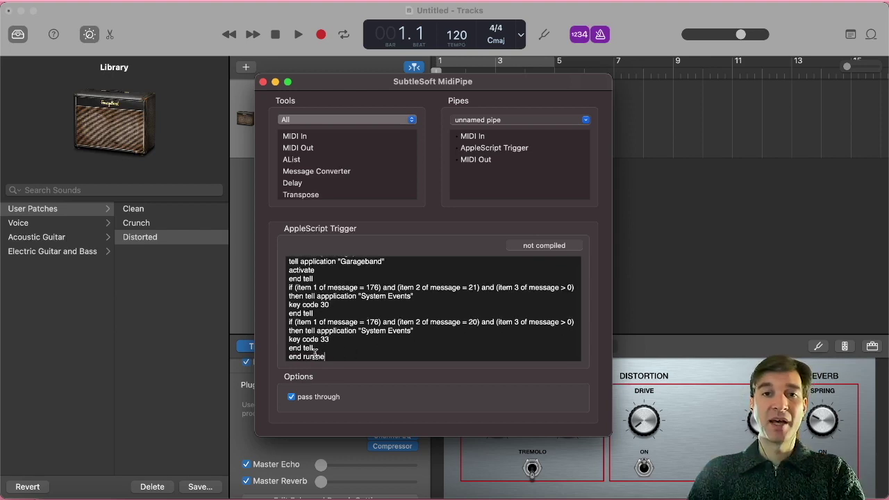
scroll(319, 351, up, 2)
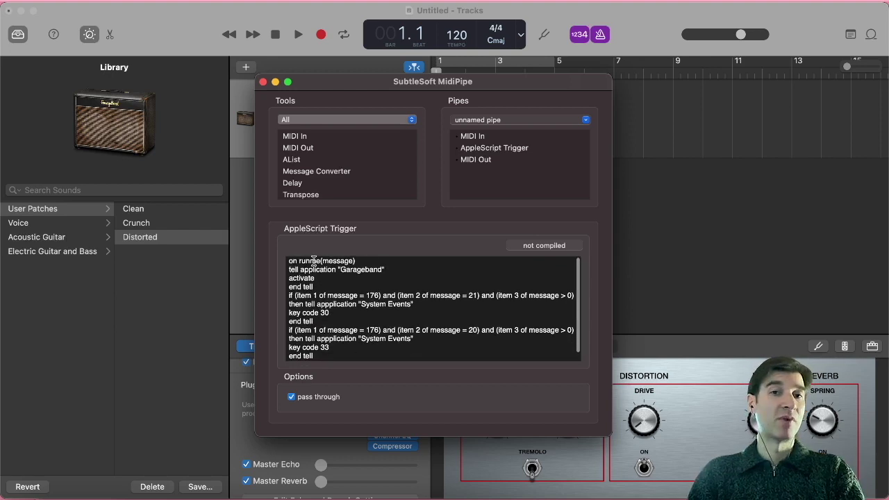
scroll(414, 319, down, 2)
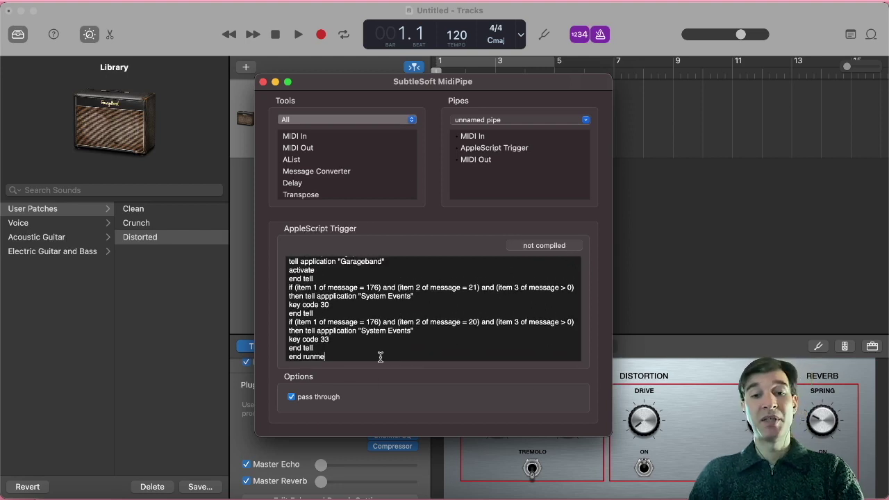
- Save the pipe under the name MyPipe, choosing Desktop as the location
key(super+s)
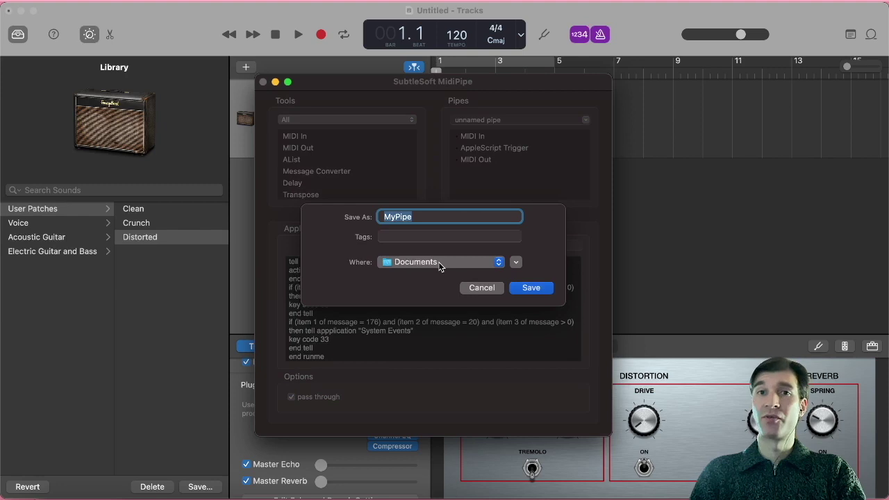
click(439, 266)
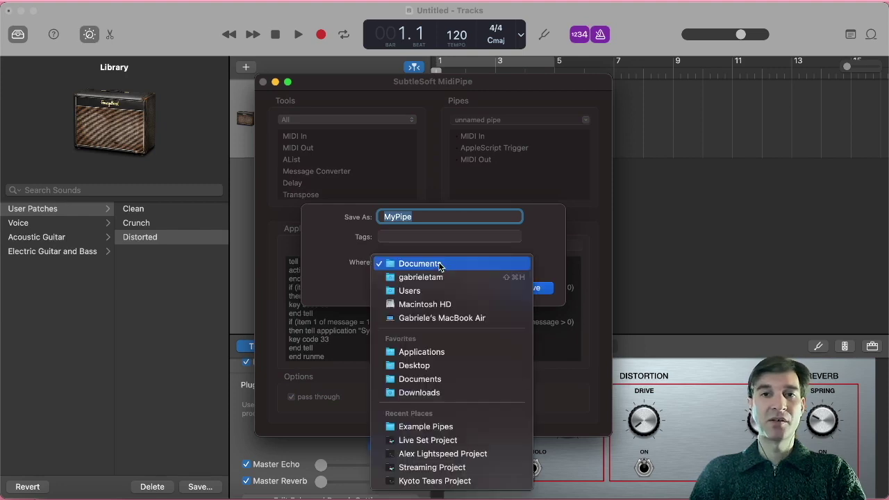
click(424, 363)
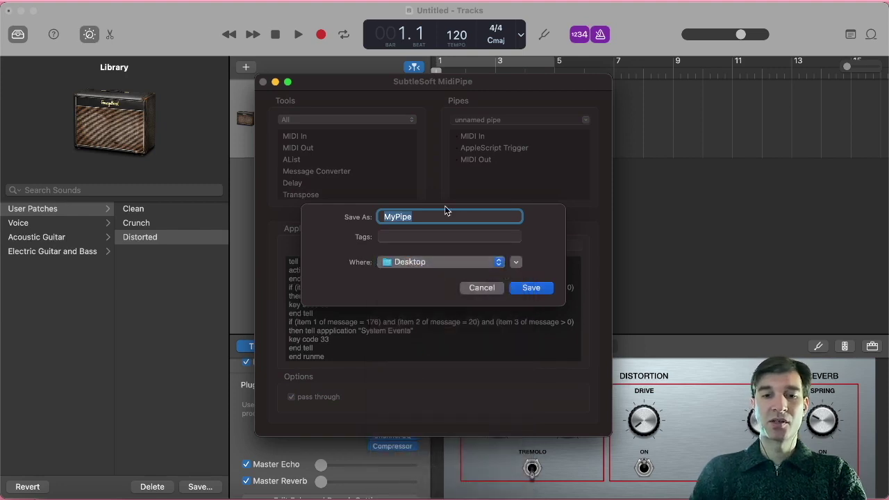
click(533, 287)
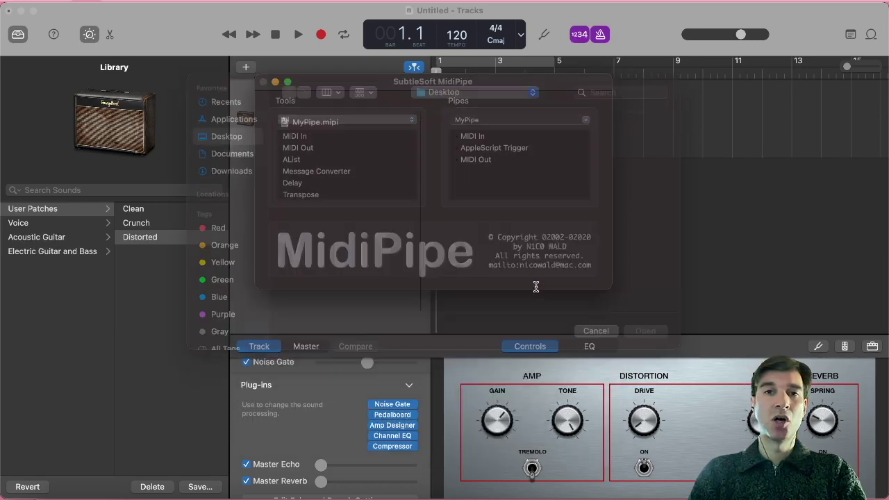
- Remove the extra 'p' from both 'appplication' lines in the AppleScript Trigger script so it compiles
click(485, 147)
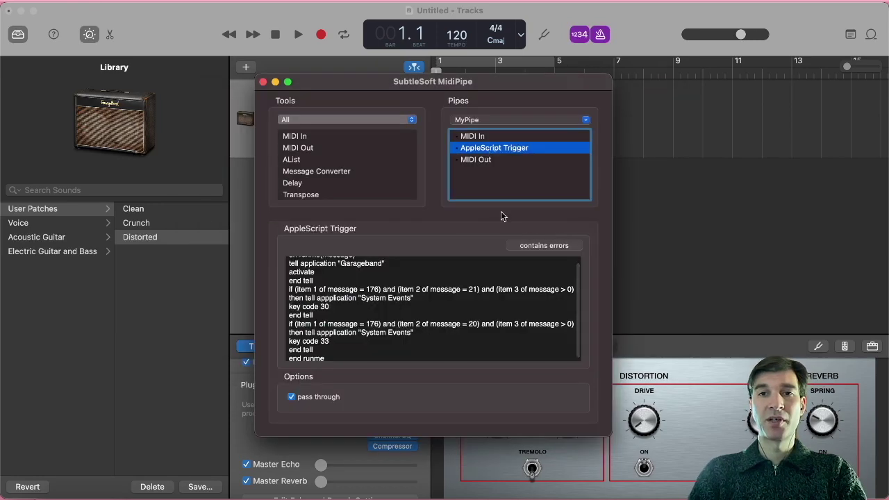
scroll(472, 327, up, 2)
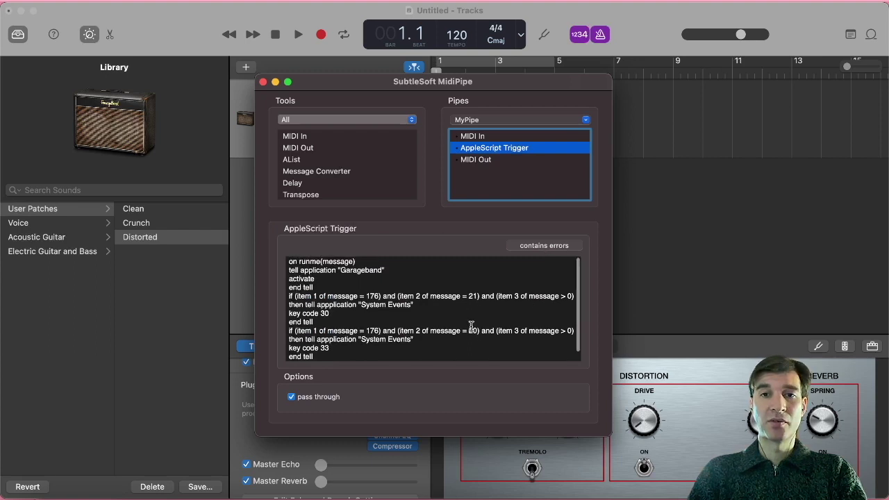
click(349, 288)
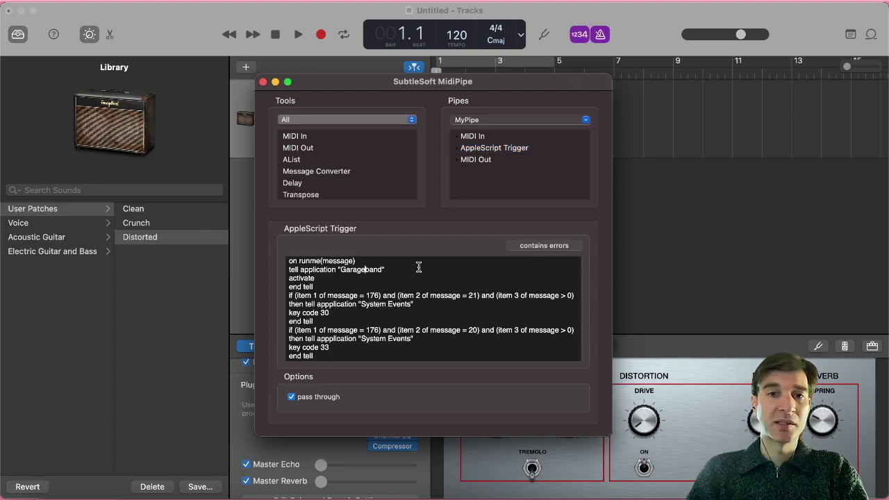
key(Down)
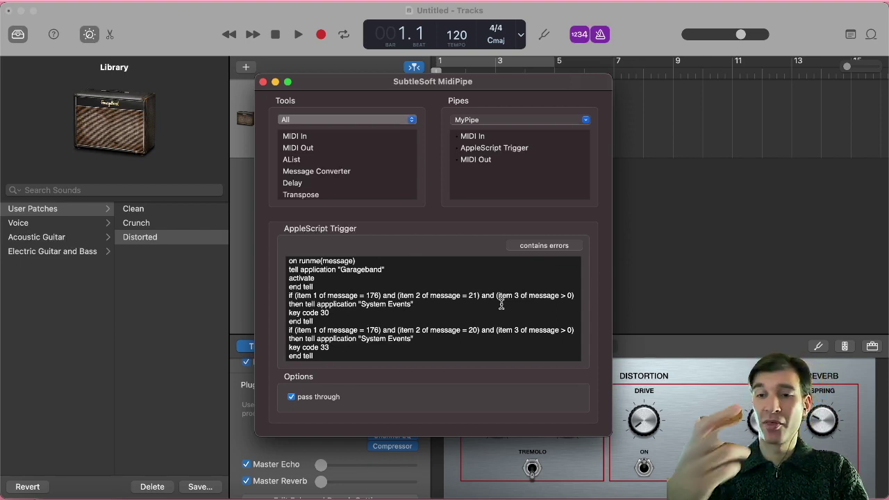
key(BackSpace)
click(330, 339)
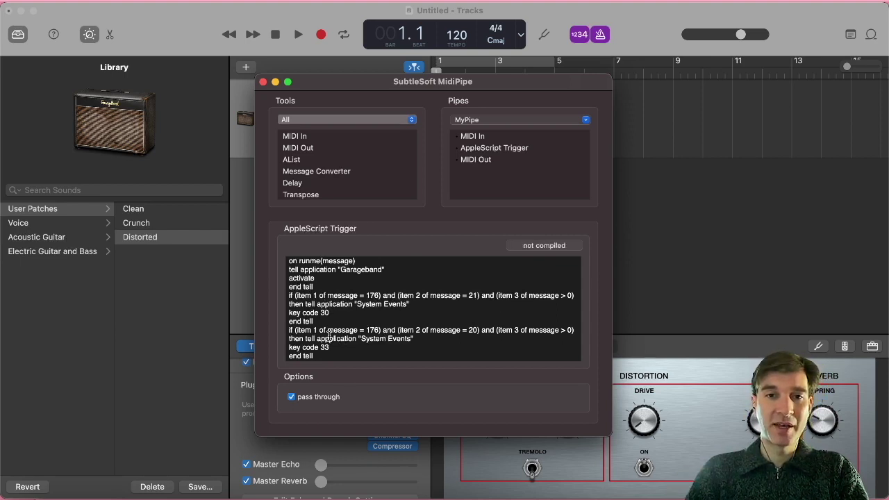
key(BackSpace)
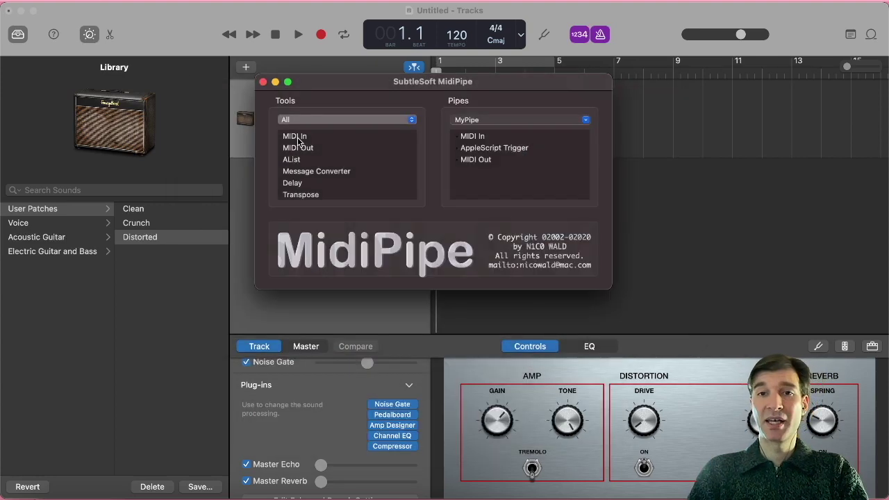
click(490, 148)
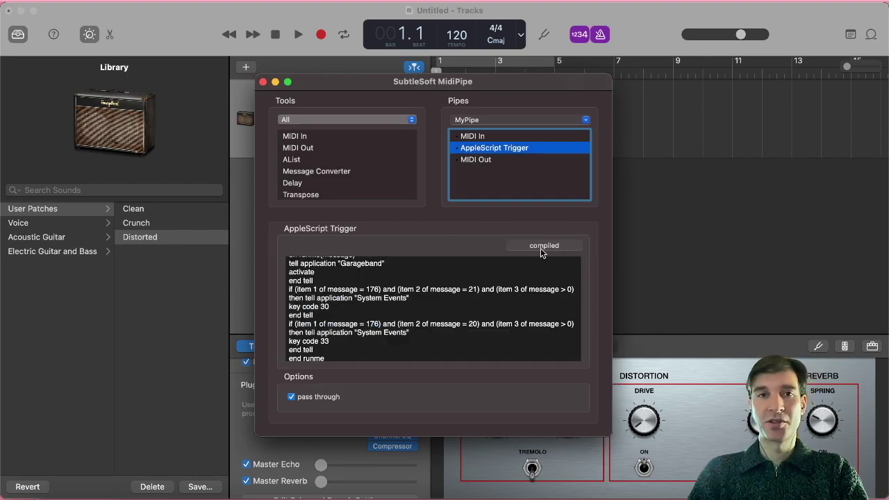
scroll(371, 280, up, 1)
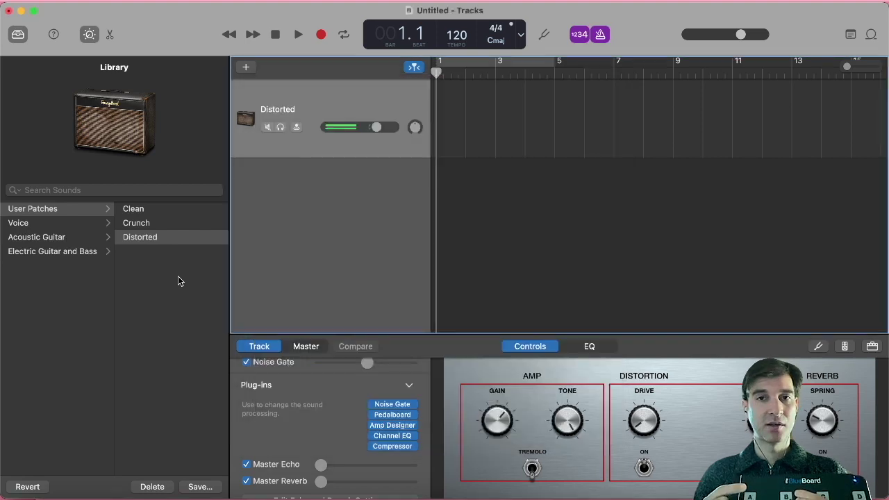
- Use the foot-controller buttons to step the guitar patch up to Crunch, then back down to Distorted
key(bracketleft)
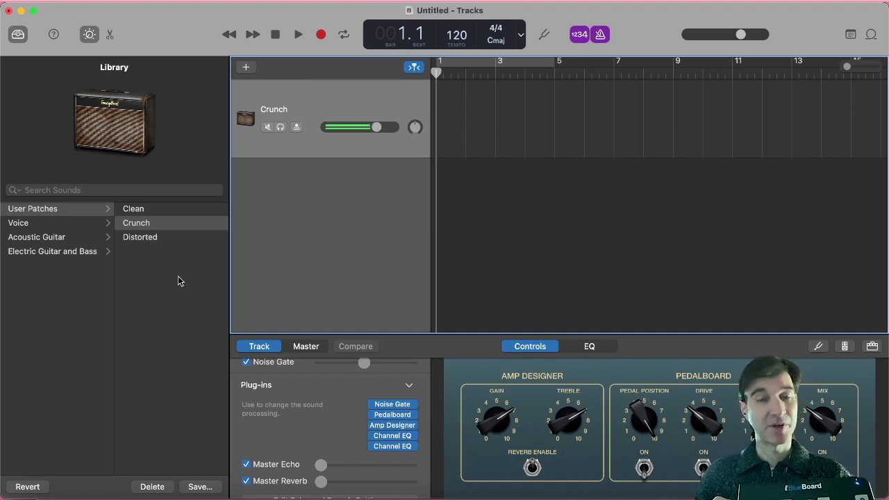
key(Down)
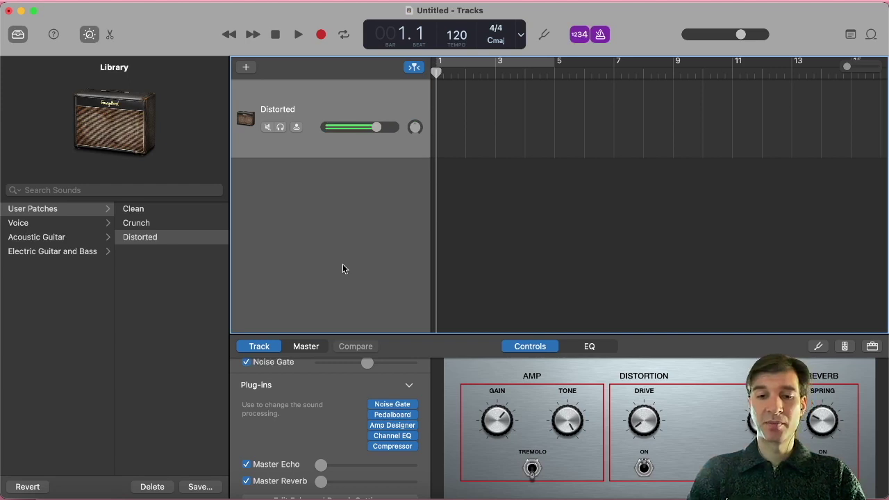
- Start a new project without saving the old one and create a Software Instrument track
key(super+n)
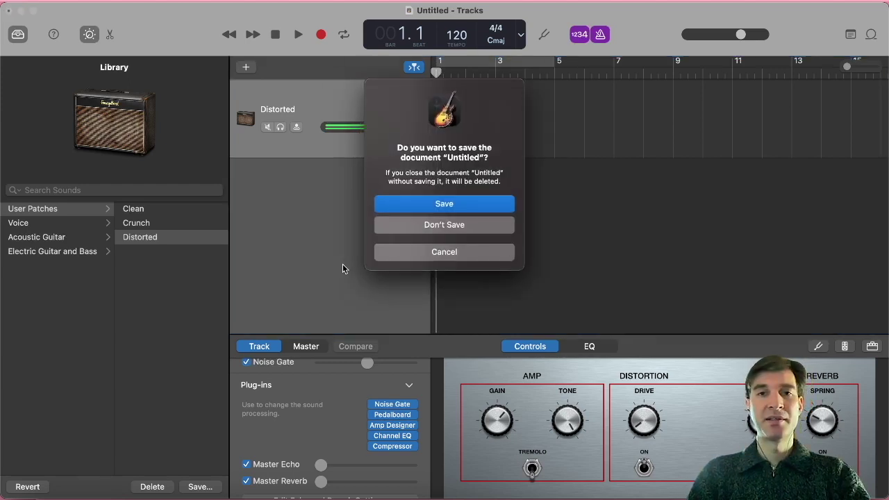
key(super+d)
click(272, 199)
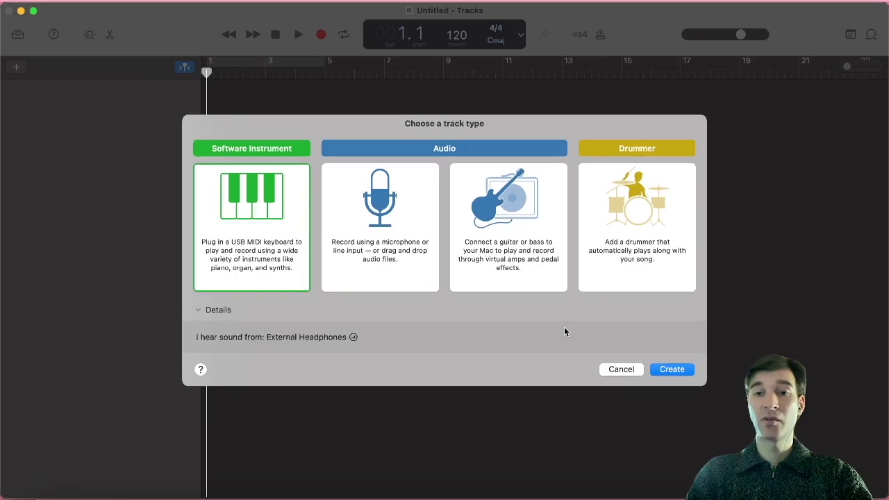
click(673, 369)
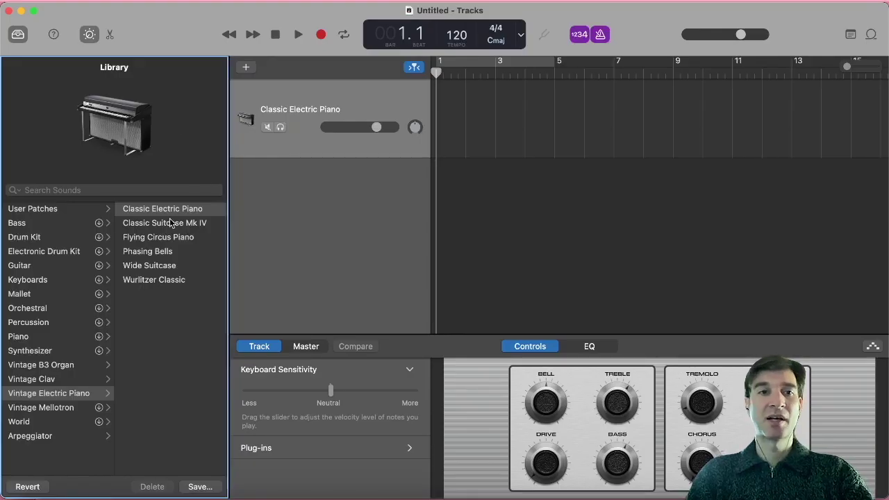
- Step through the electric piano sounds, then settle on Bass > Fingerstyle Bass
key(Down)
key(Down)
key(Down)
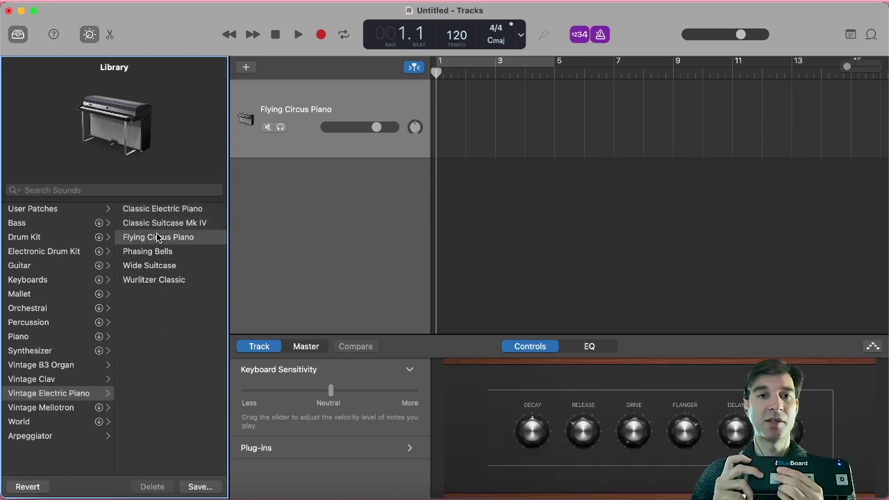
key(Down)
key(Down)
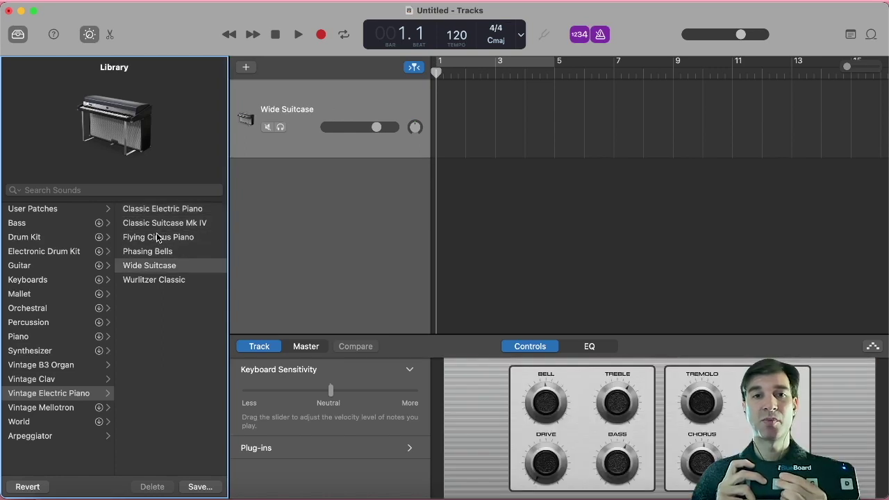
click(36, 237)
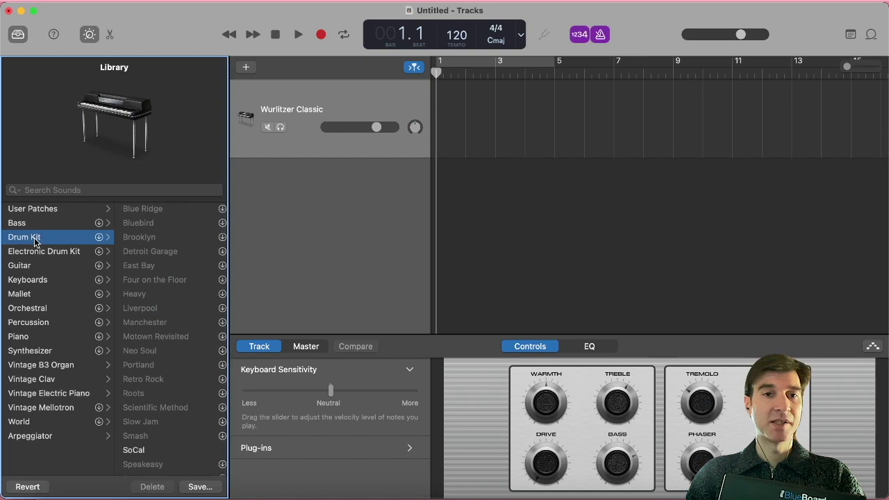
click(57, 222)
click(149, 209)
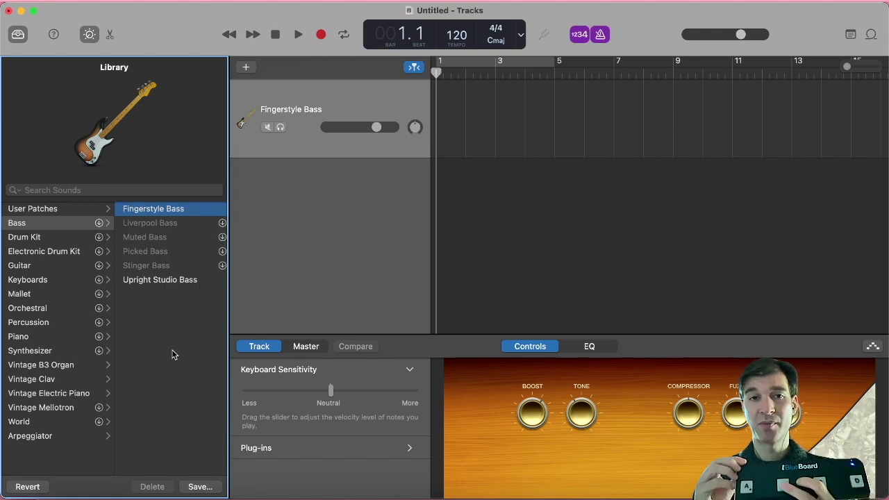
key(Down)
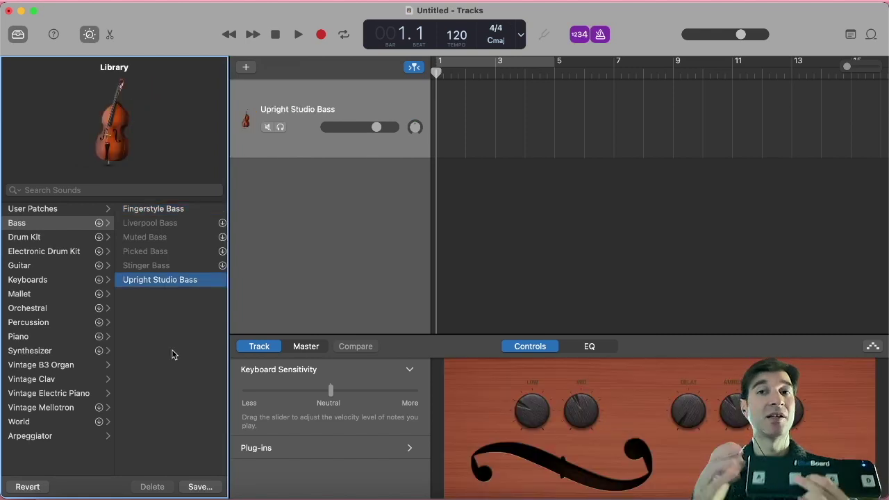
key(Up)
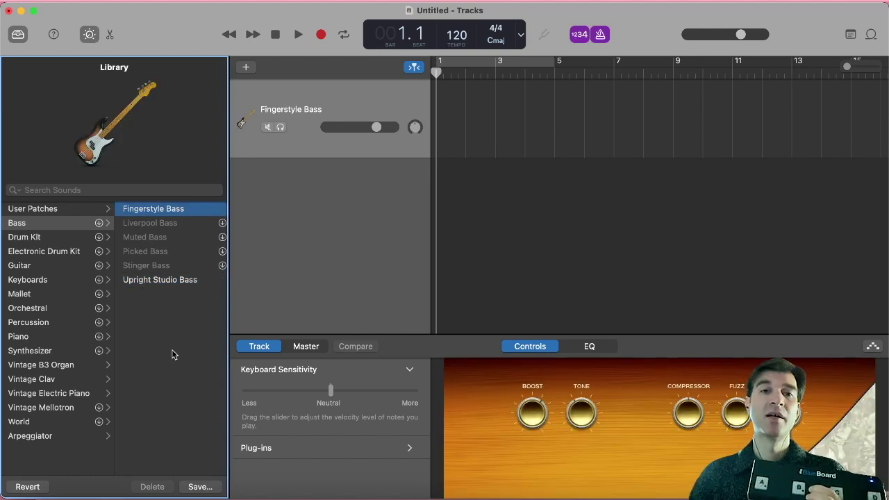